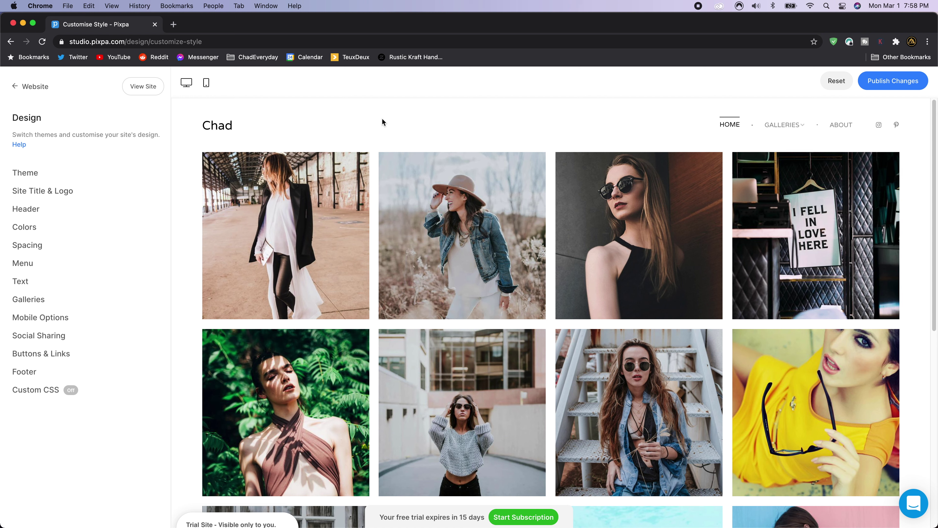
Change the site title to "Chadeveryday Photography" in the Site Title & Logo settings.
left_click(46, 191)
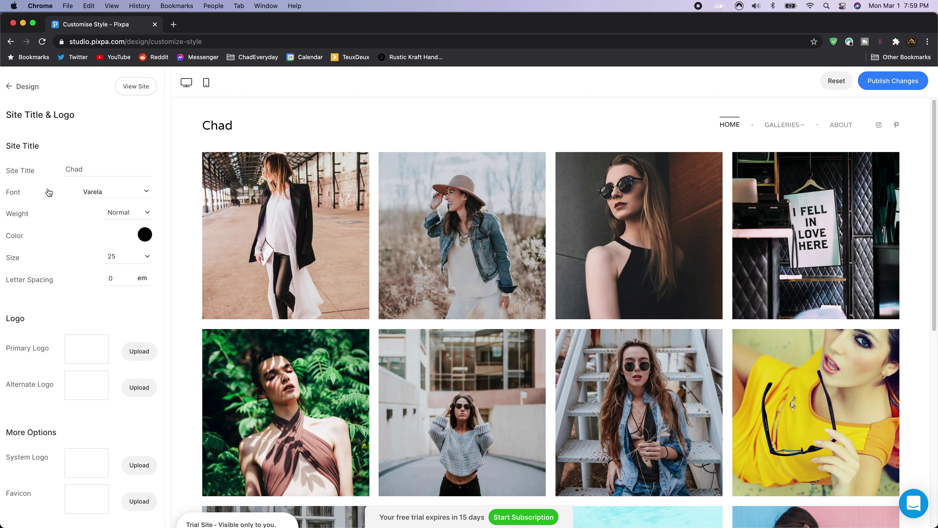
left_click(101, 166)
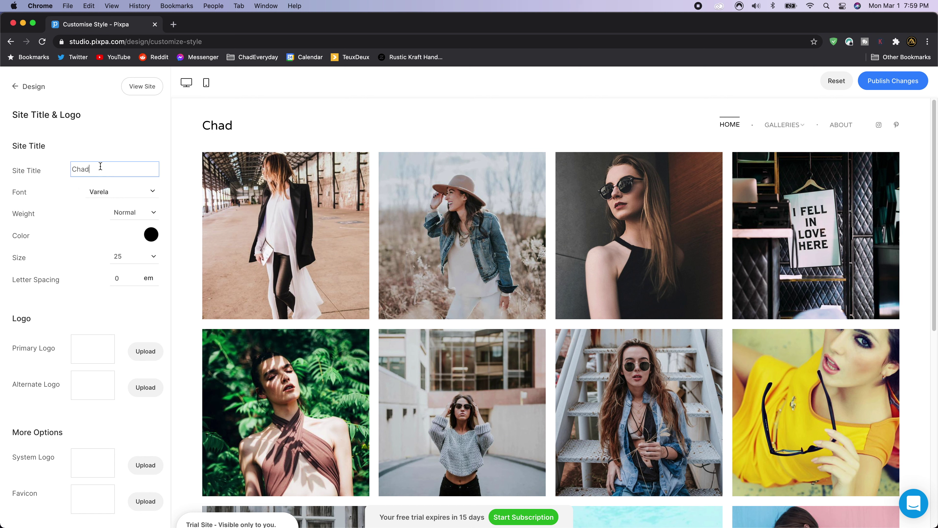
double_click(100, 167)
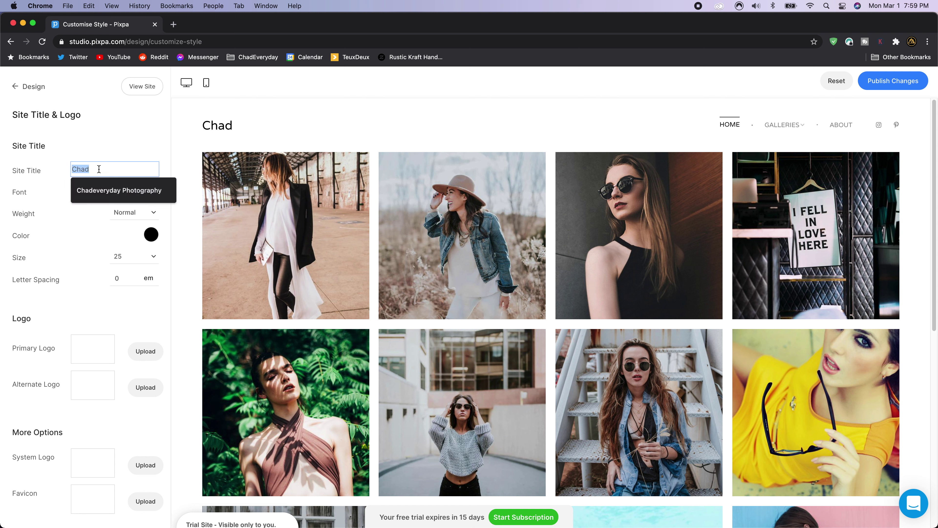
type("Chjad")
key("BackSpace")
key("BackSpace")
key("BackSpace")
type("adeveryday Photography")
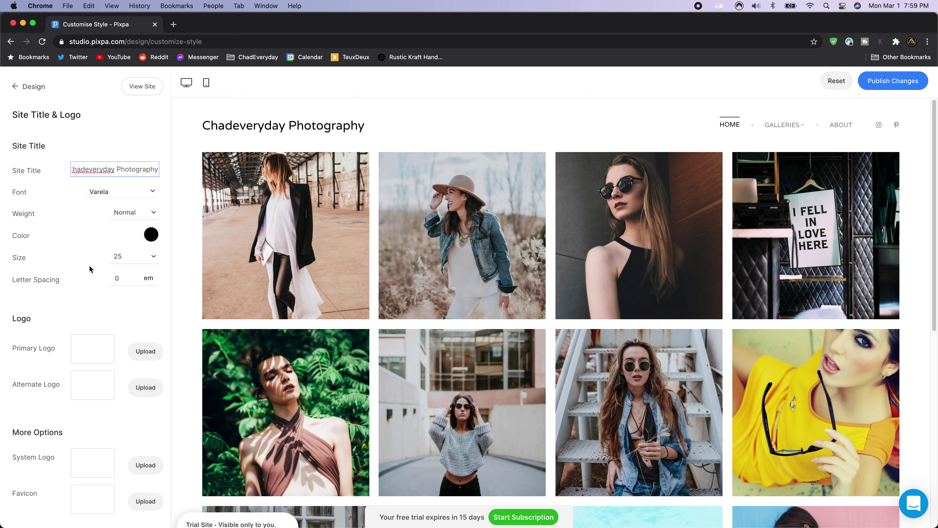
Upload ChadEveryday_Shirt_Gold.png as the site's primary logo.
scroll(130, 255, "down", 2)
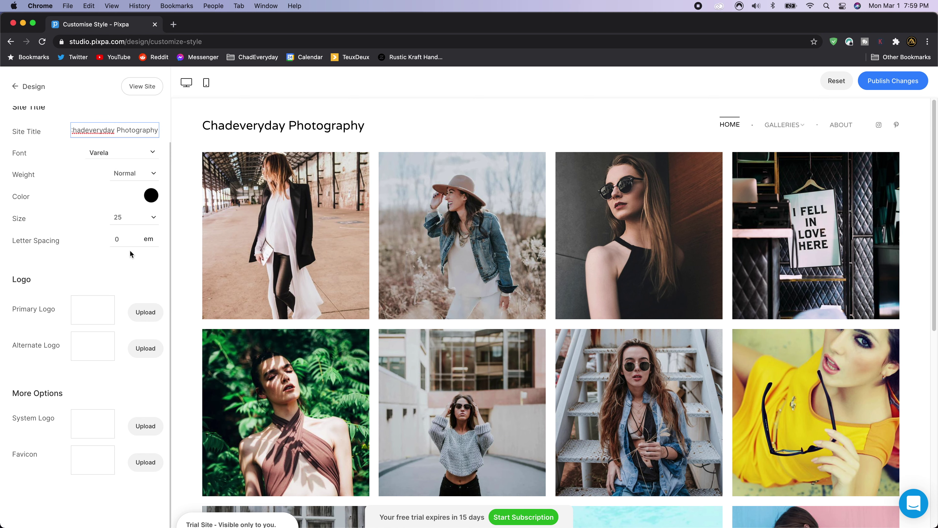
left_click(147, 314)
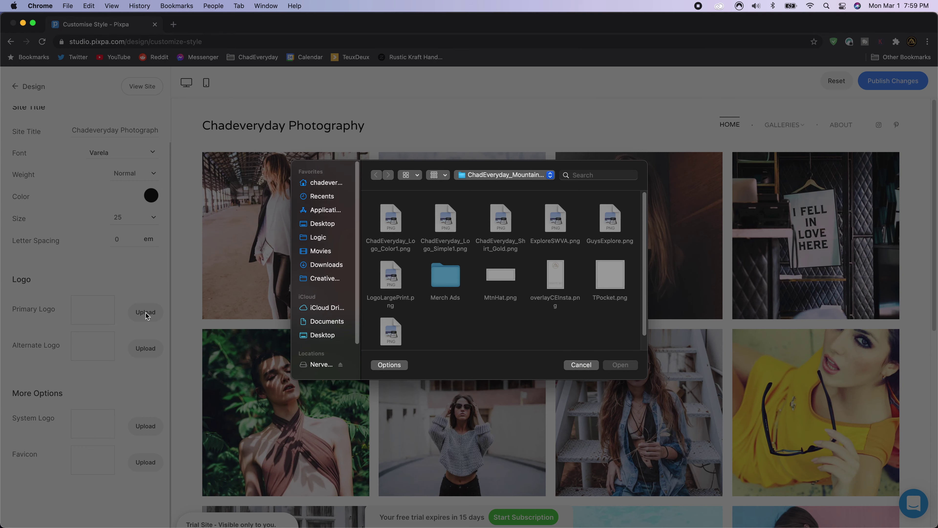
left_click(508, 230)
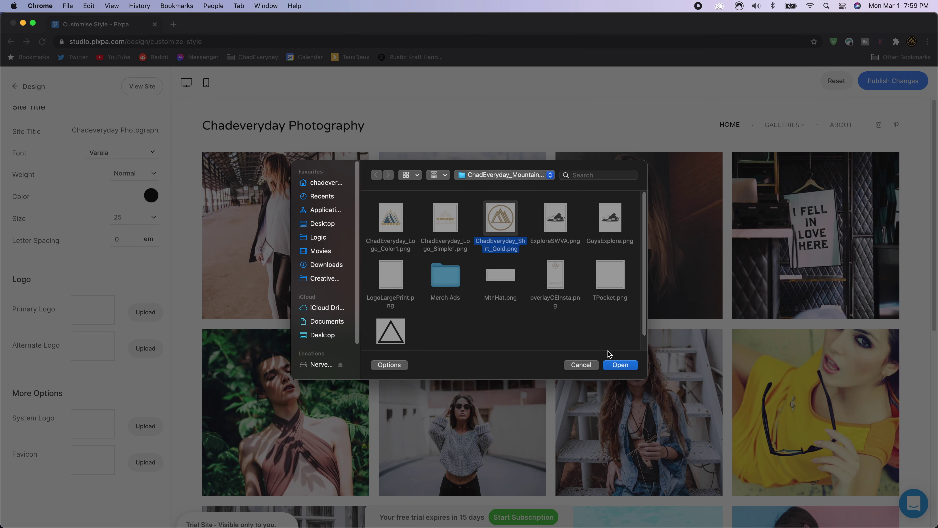
left_click(616, 365)
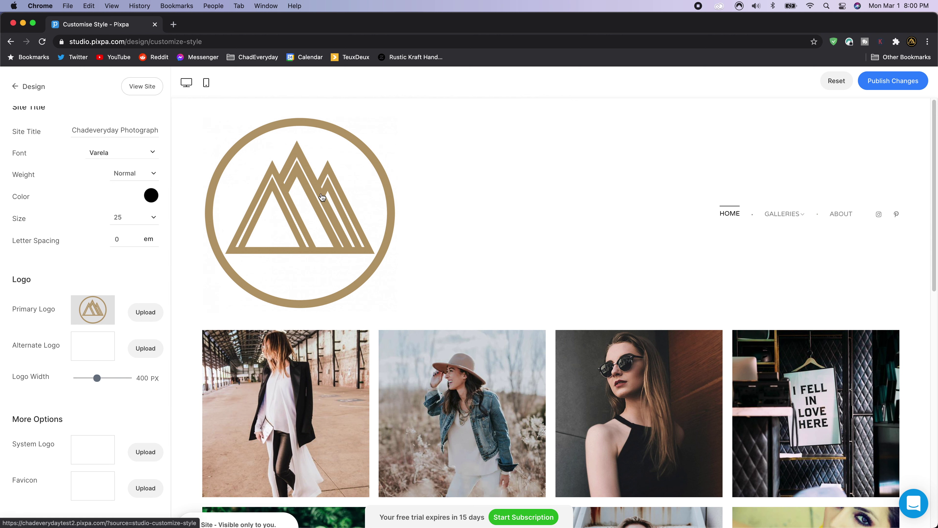
Reduce the logo width to 95 px.
left_click_drag(97, 378, 81, 379)
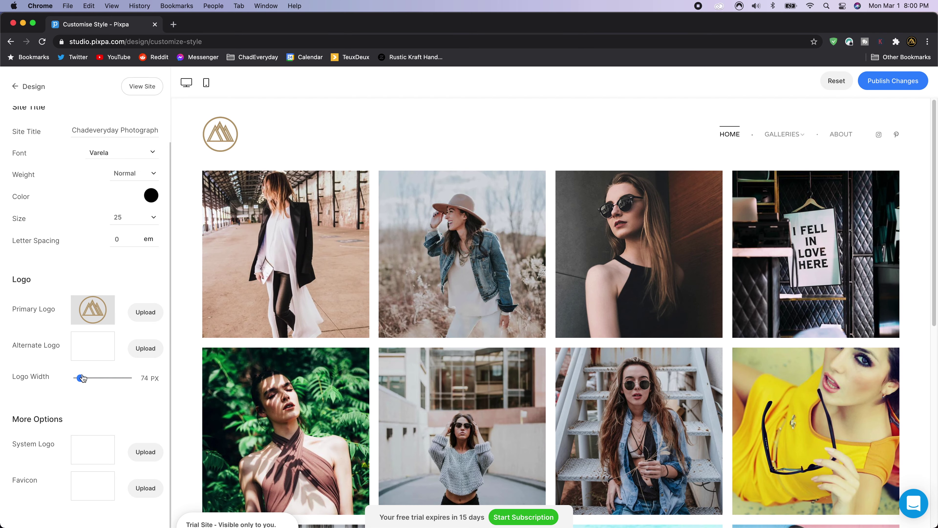
left_click_drag(82, 378, 82, 378)
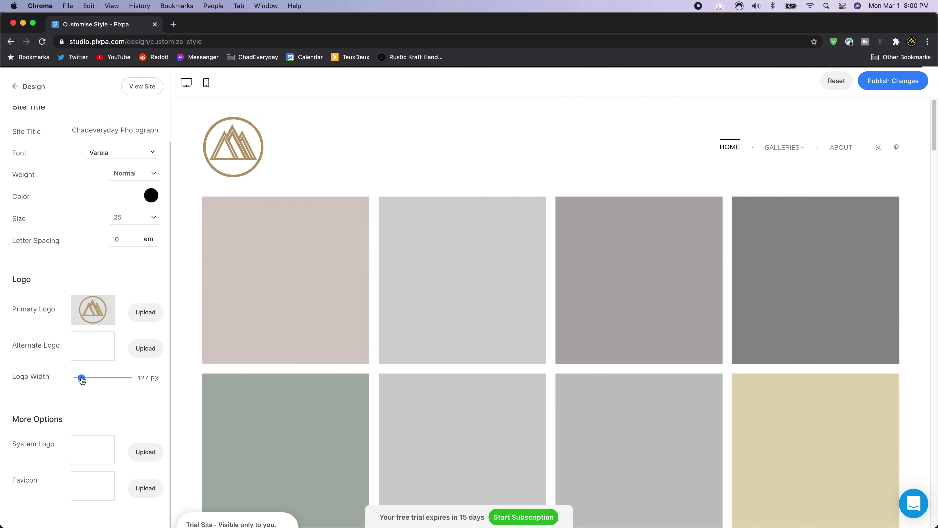
left_click_drag(82, 378, 81, 379)
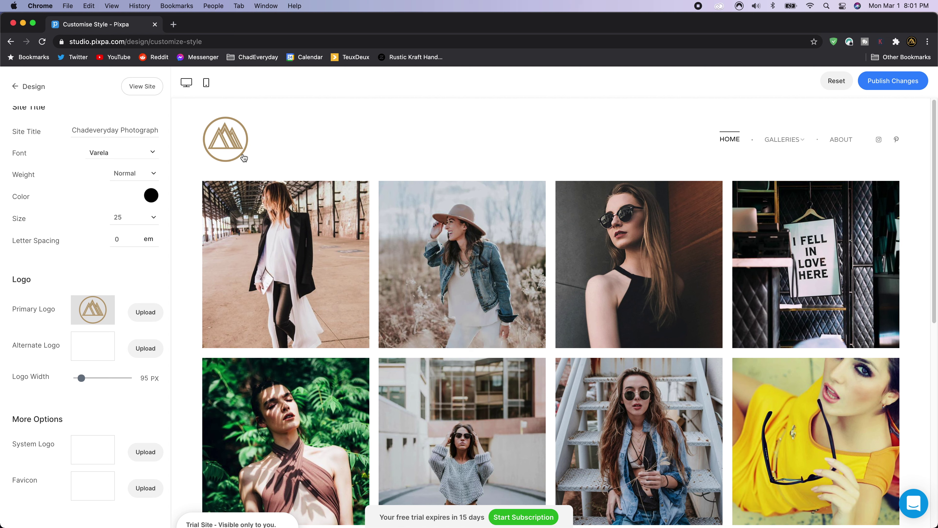
Upload TPocket.png as the site's favicon.
scroll(57, 354, "down", 2)
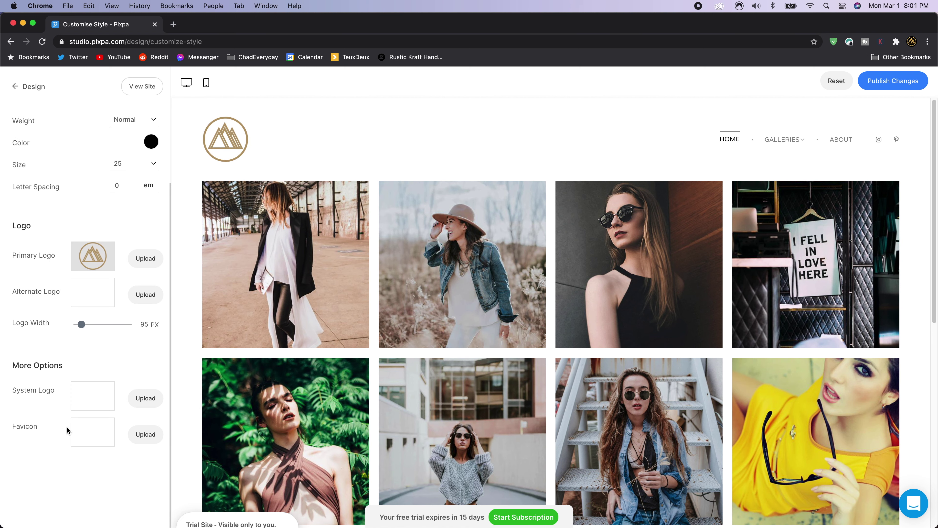
left_click(146, 439)
left_click(609, 278)
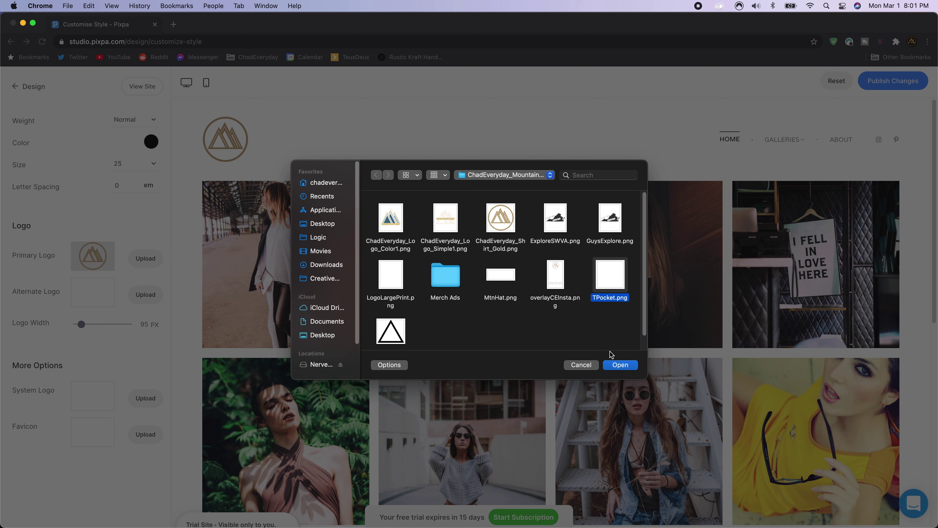
left_click(615, 366)
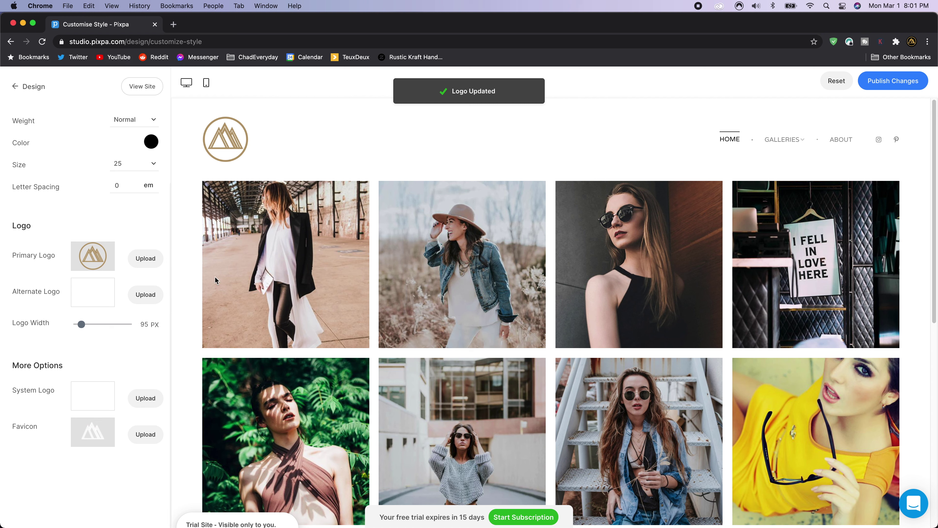
Publish the design changes and review the live site's homepage, closing it when finished.
scroll(129, 199, "up", 3)
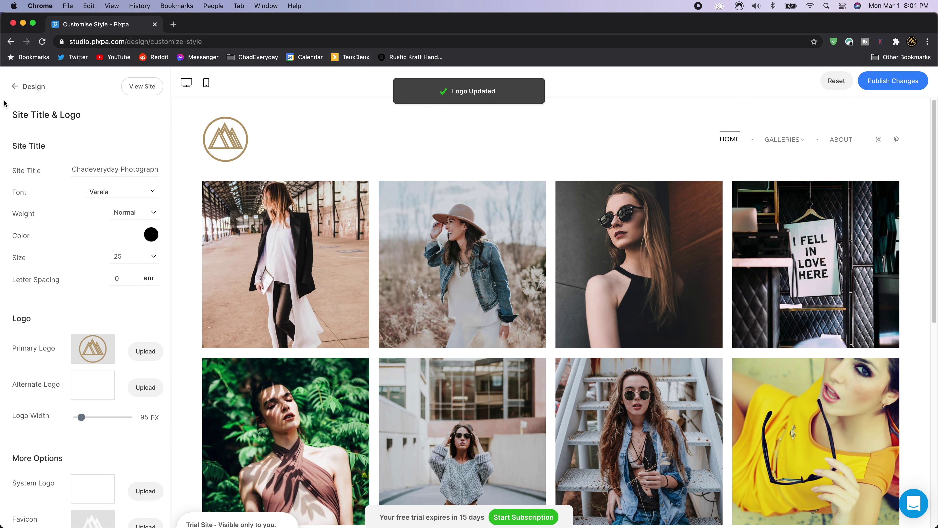
left_click(881, 84)
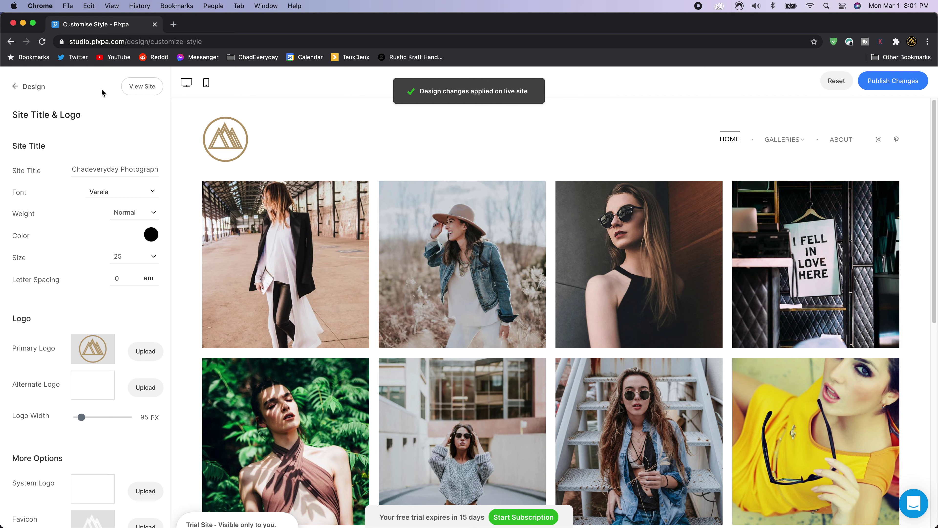
left_click(132, 88)
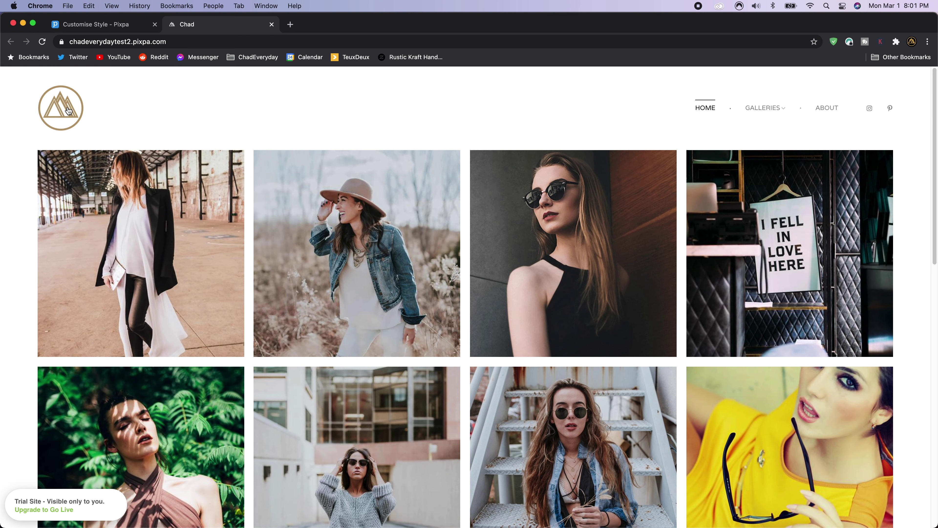
scroll(480, 222, "down", 10)
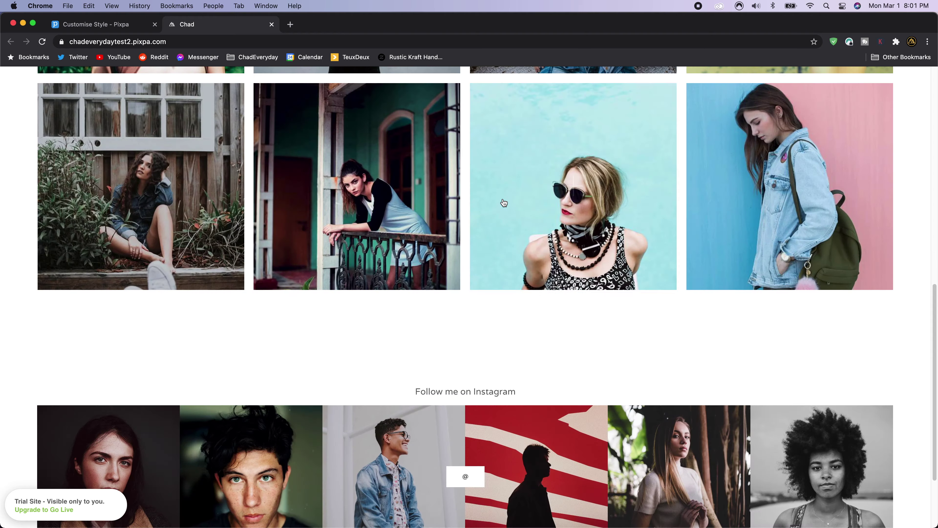
scroll(474, 255, "up", 10)
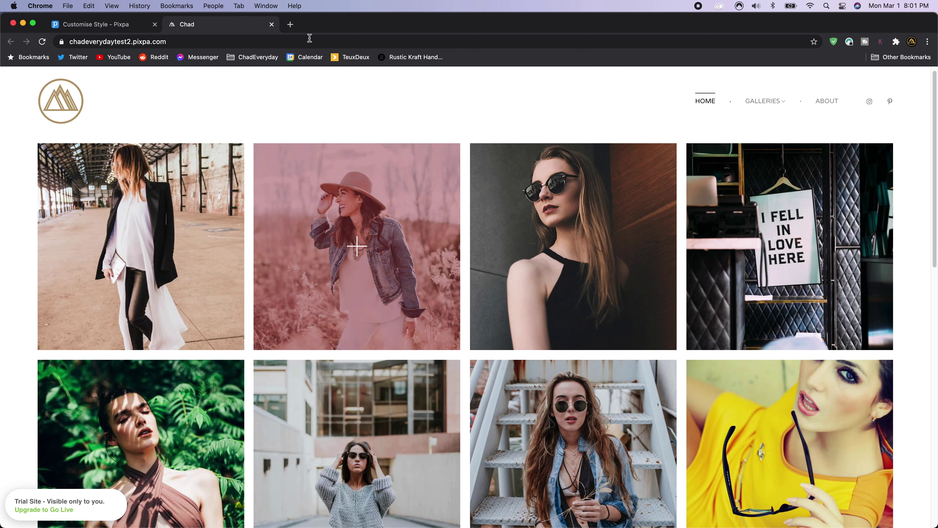
left_click(272, 24)
Change the header layout to the one with the menu directly beside the logo and the social icons at the opposite end.
left_click(16, 86)
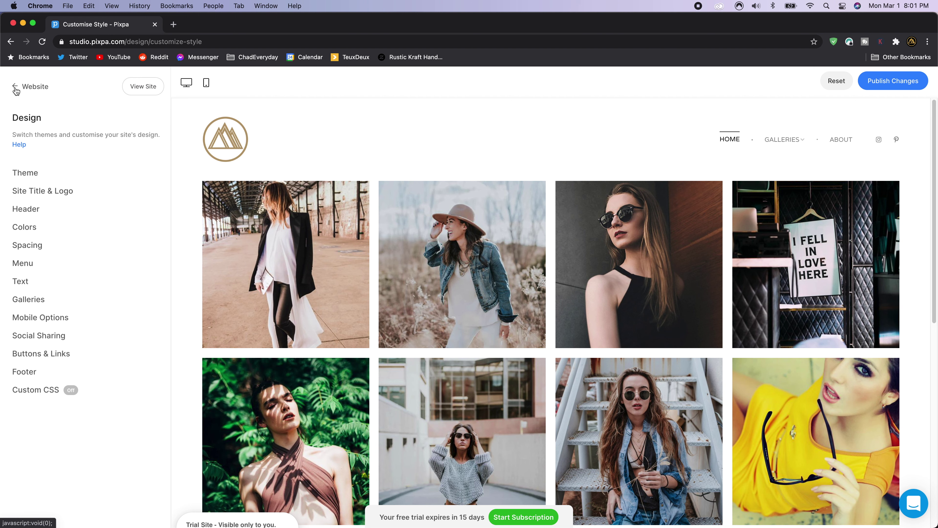
left_click(57, 207)
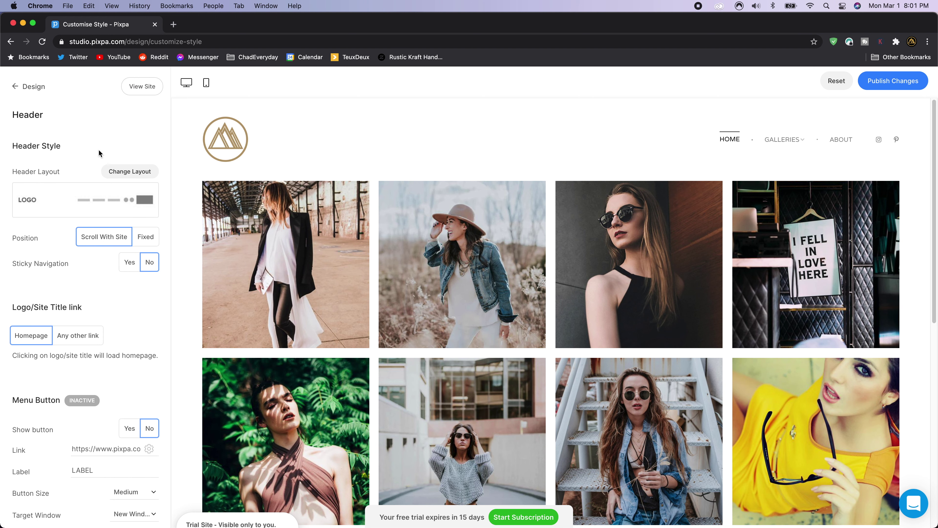
left_click(128, 171)
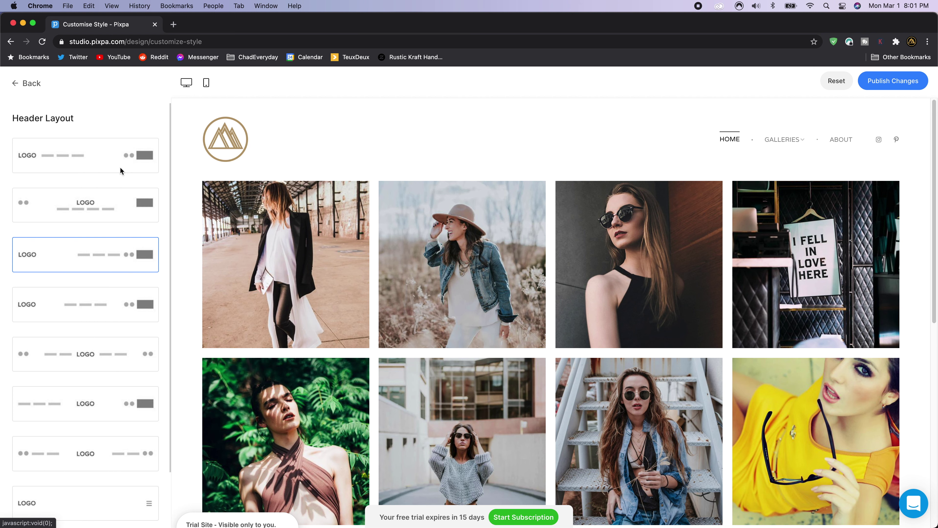
left_click(15, 86)
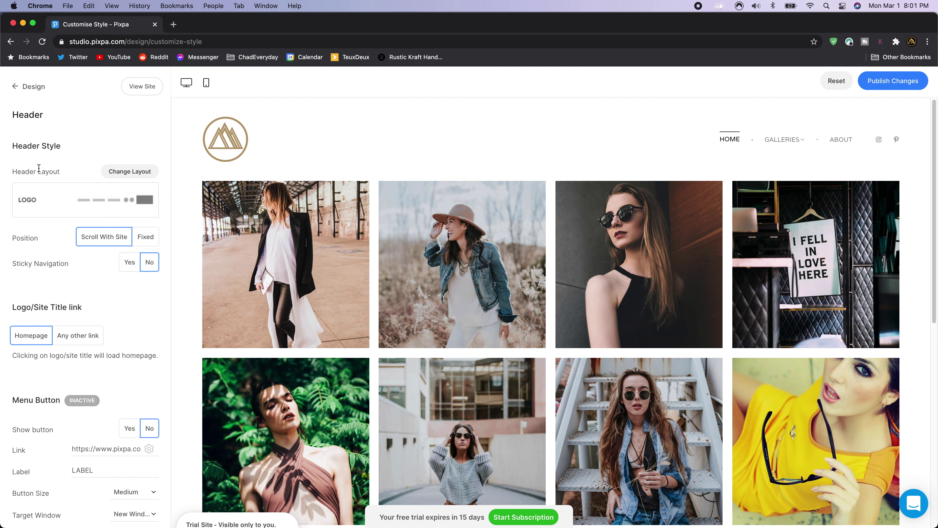
left_click(117, 171)
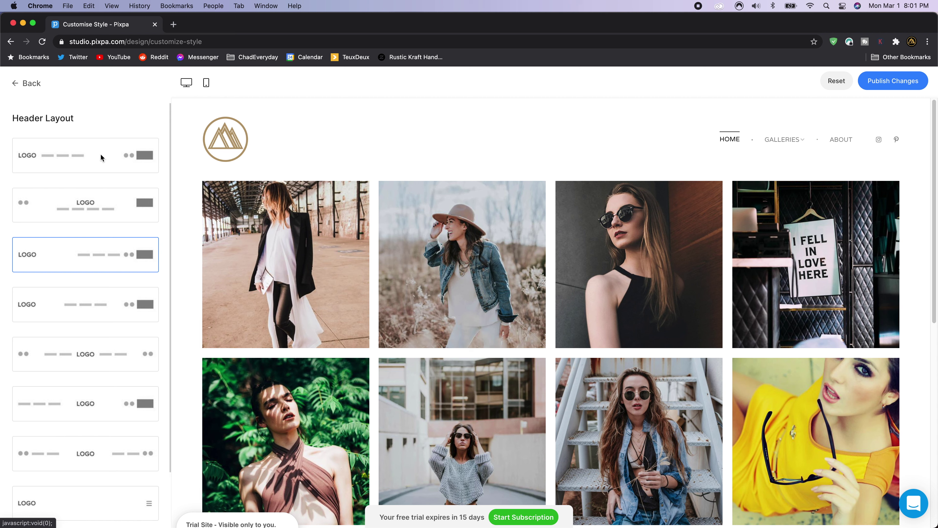
scroll(80, 273, "down", 2)
scroll(84, 429, "up", 2)
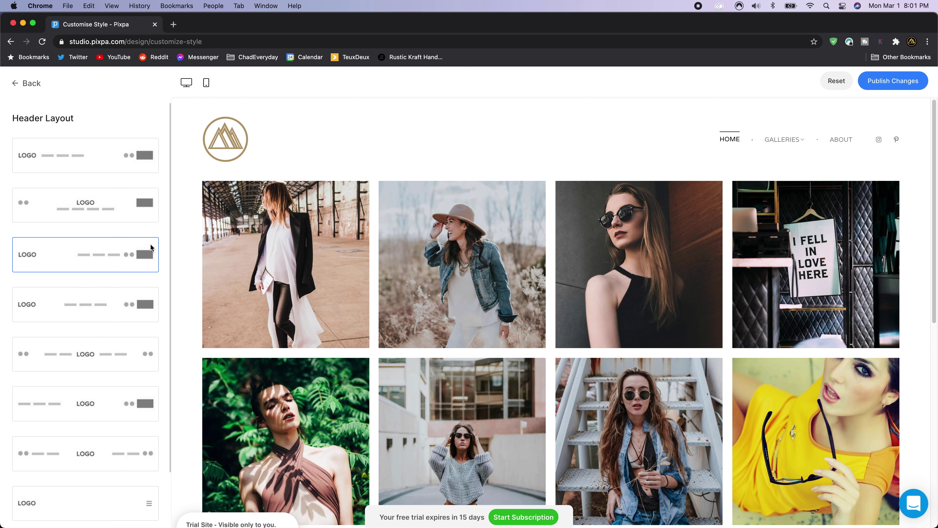
left_click(83, 147)
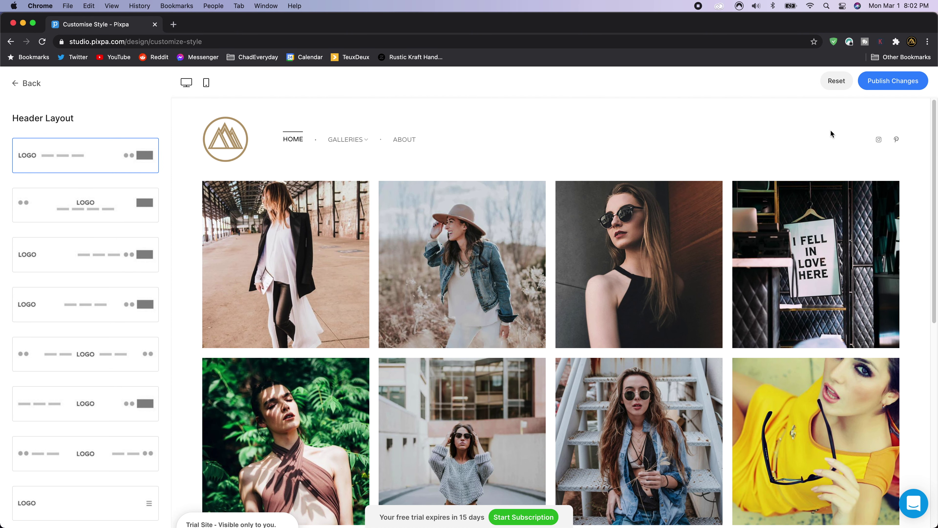
left_click(14, 84)
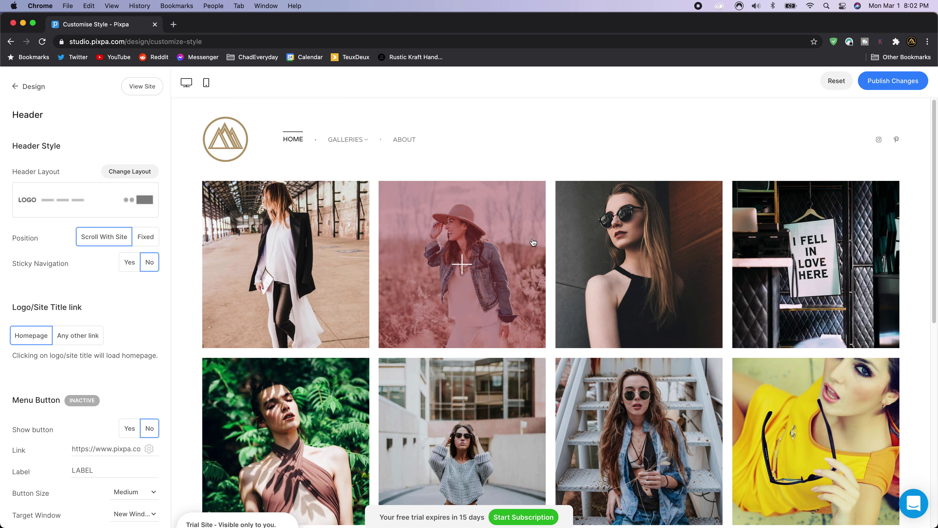
Try the Fixed header position against a scrolled homepage preview, and switch the position back to Scroll With Site.
scroll(550, 246, "down", 12)
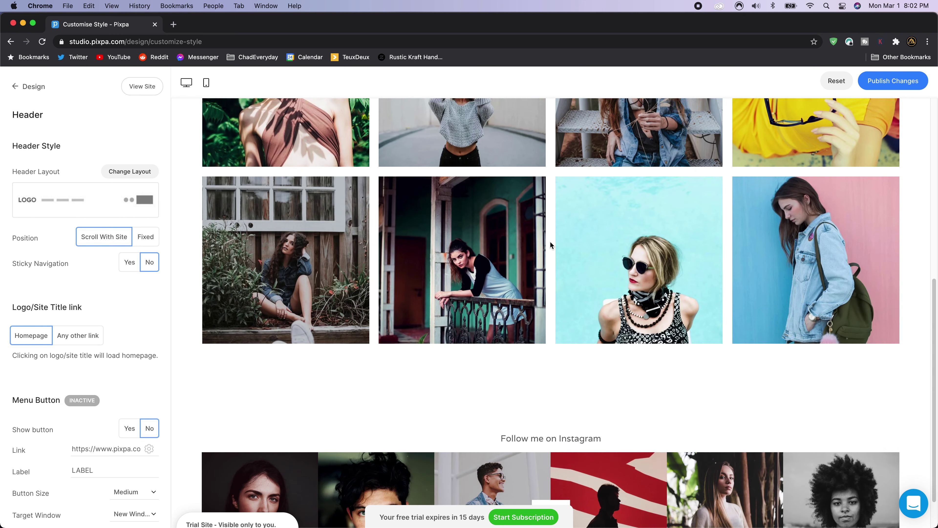
scroll(549, 247, "up", 15)
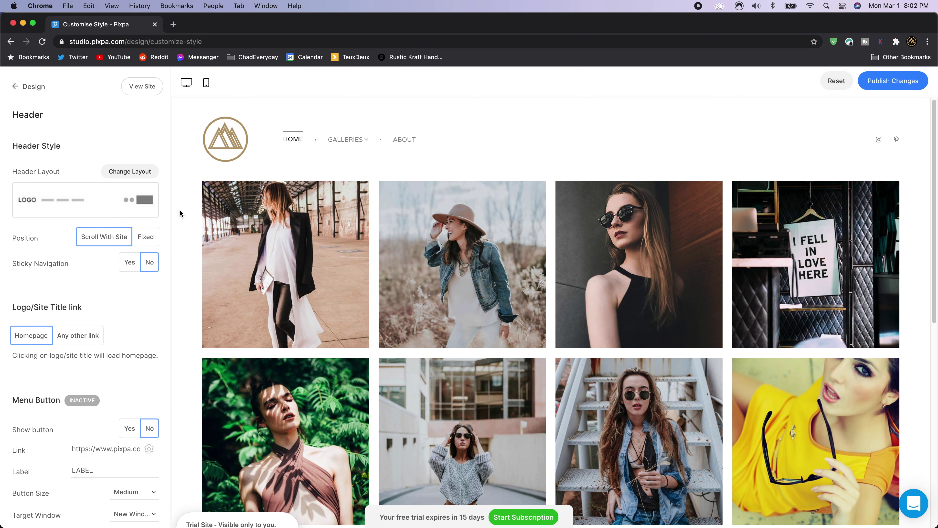
left_click(154, 236)
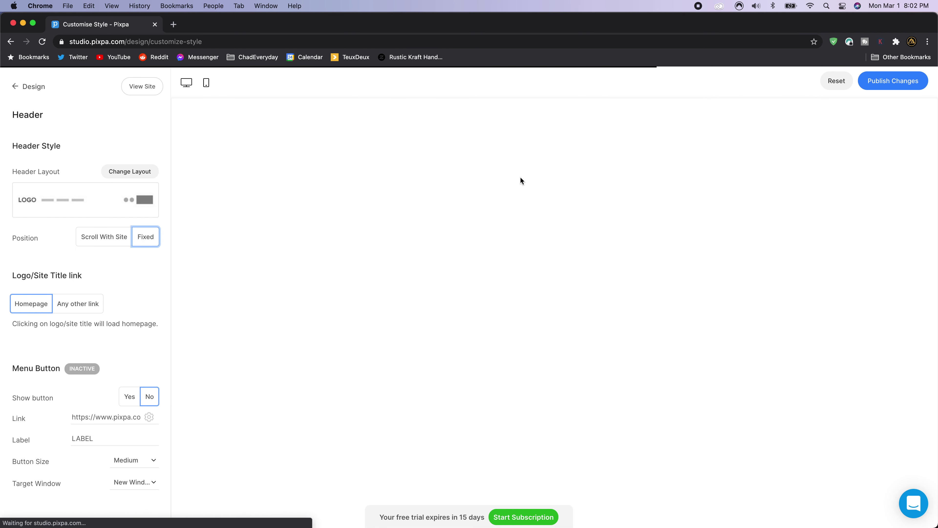
scroll(527, 233, "down", 4)
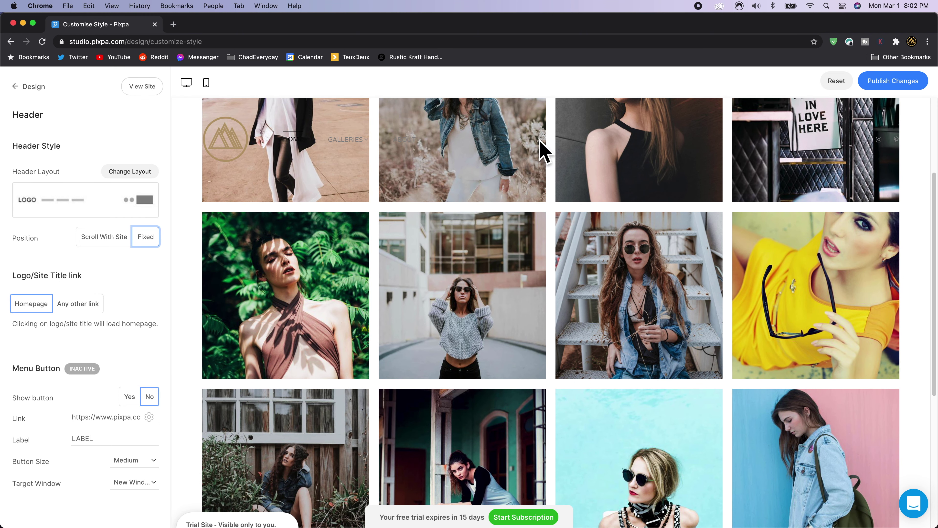
scroll(343, 162, "down", 2)
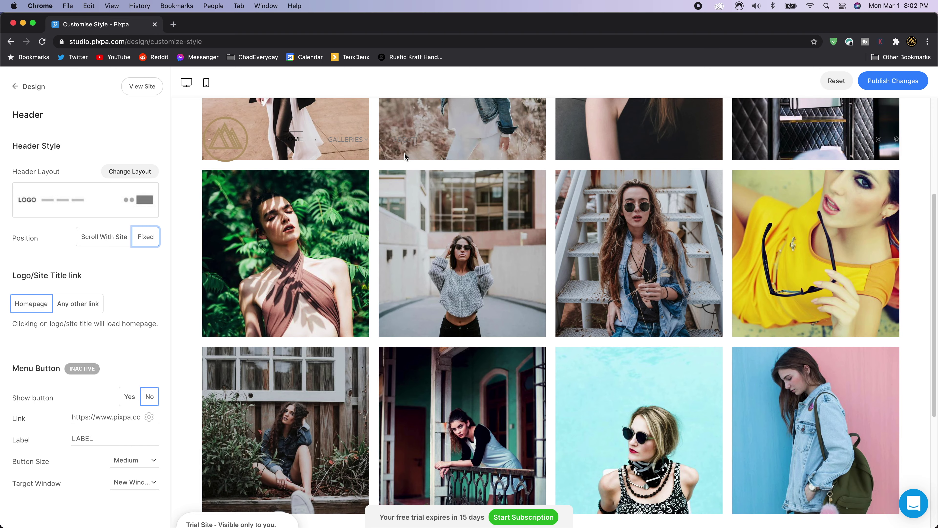
scroll(496, 177, "down", 3)
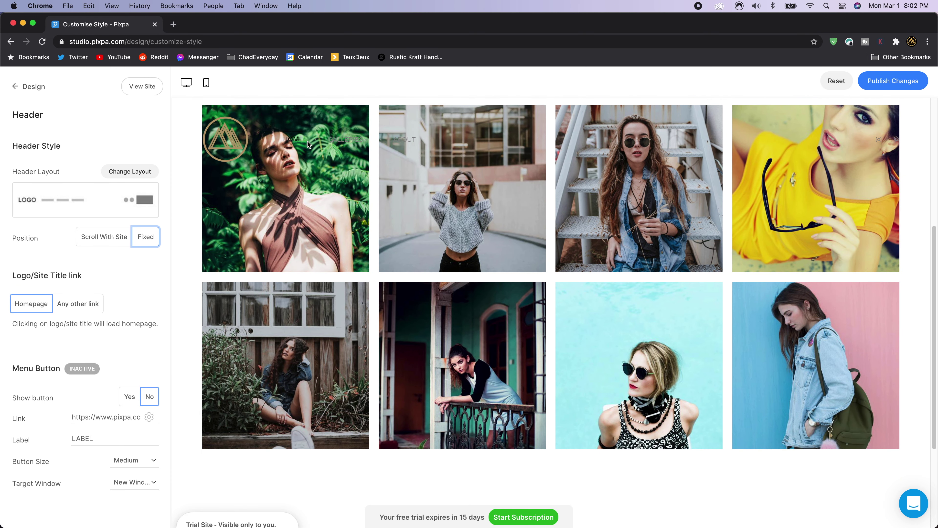
scroll(398, 150, "down", 10)
scroll(472, 221, "up", 20)
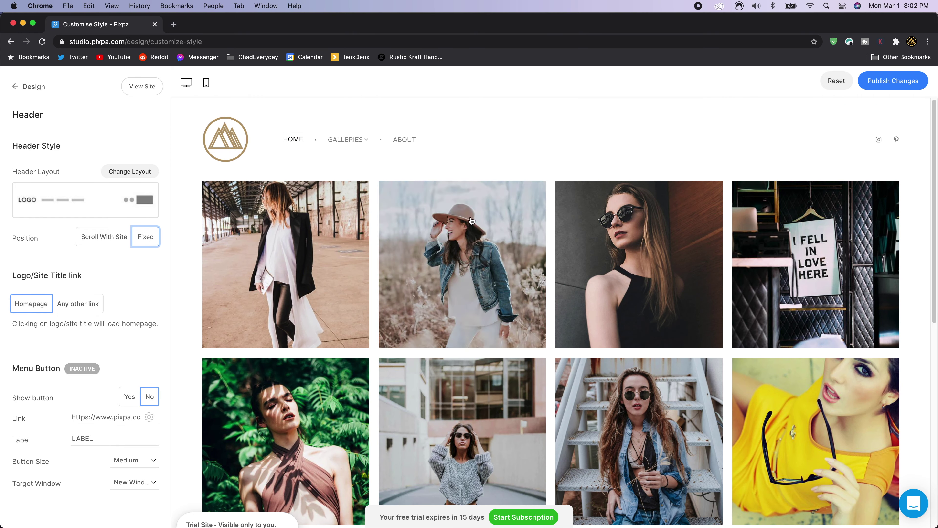
left_click(84, 236)
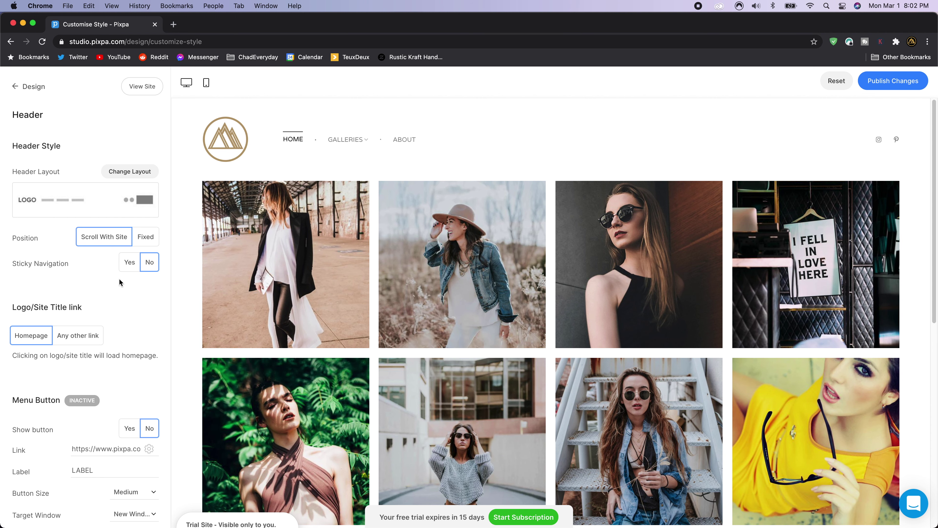
Try showing the header's menu button, switch it back off, and publish the design changes.
scroll(119, 279, "down", 2)
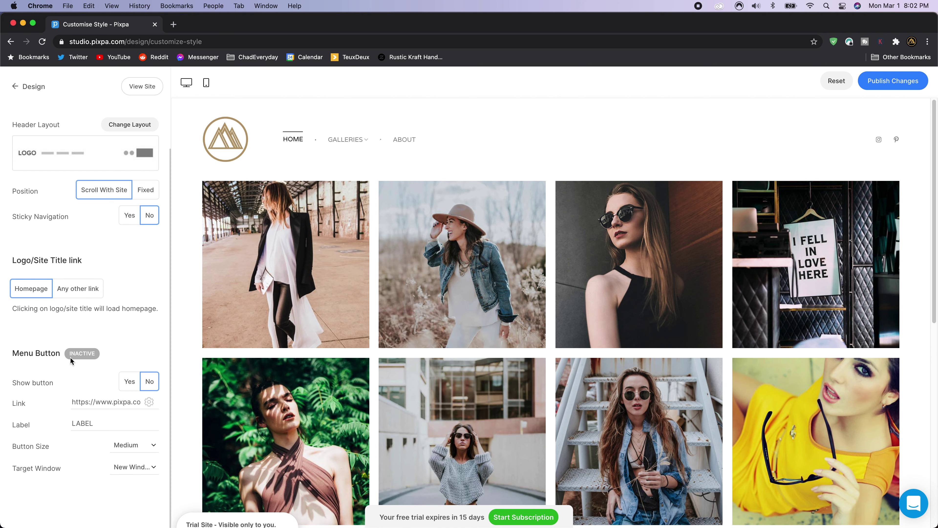
left_click(129, 381)
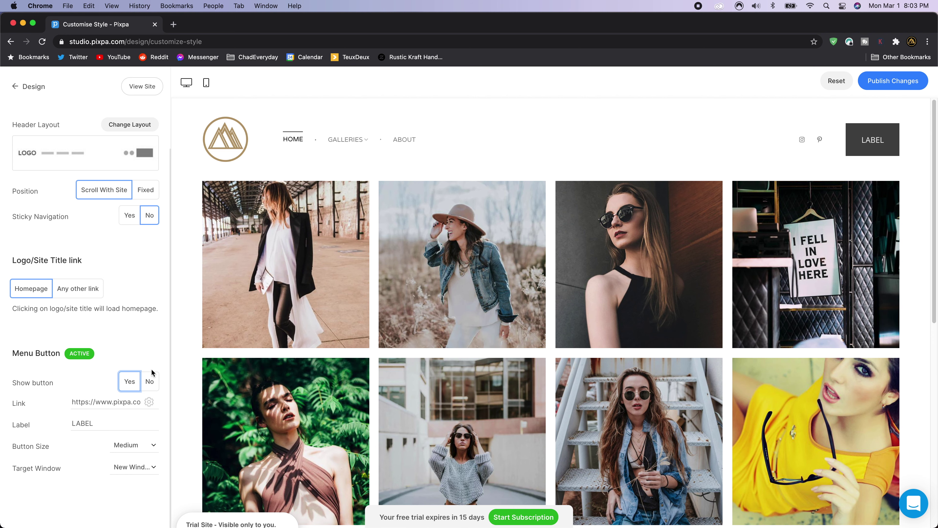
left_click(148, 382)
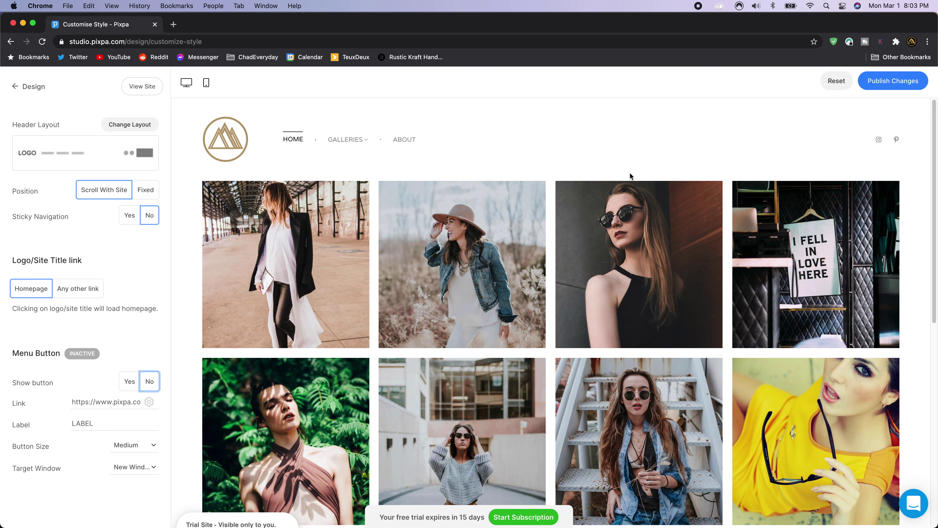
left_click(895, 82)
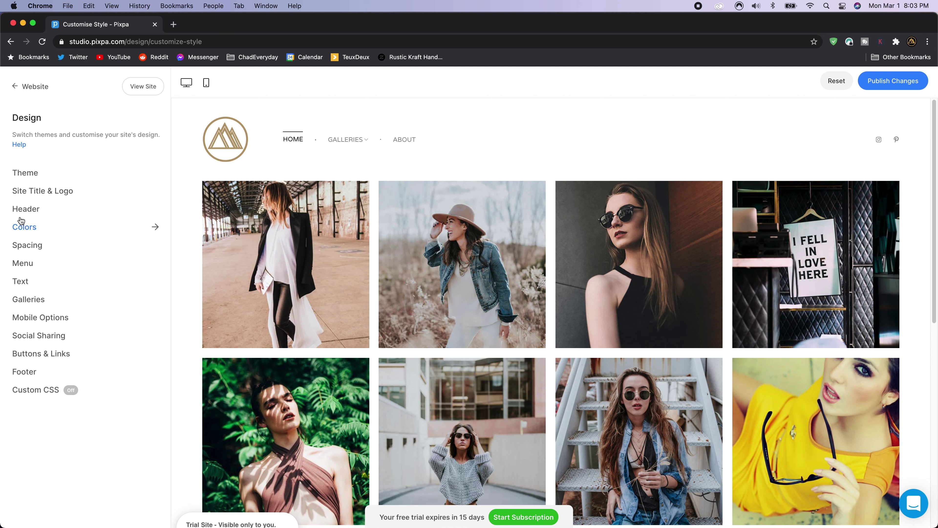
Open the Colors design settings and look over the whole homepage preview.
left_click(25, 227)
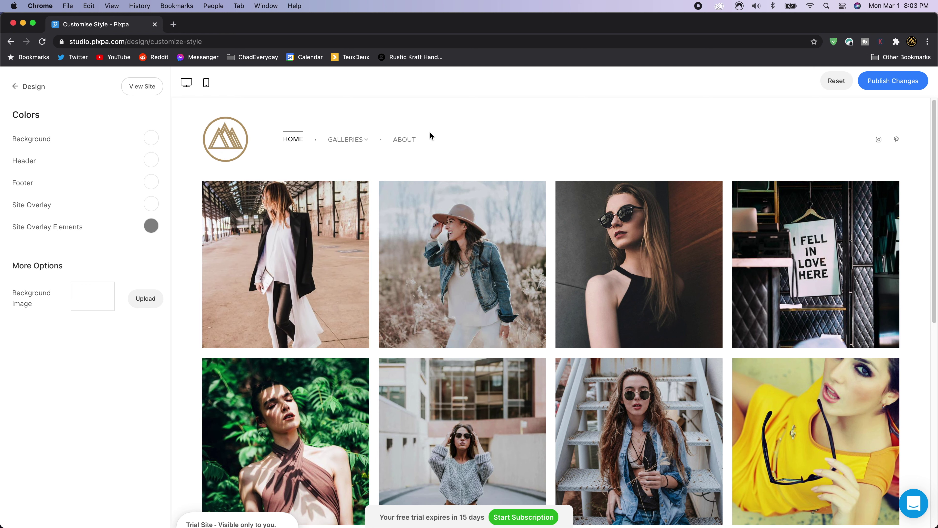
scroll(430, 134, "down", 15)
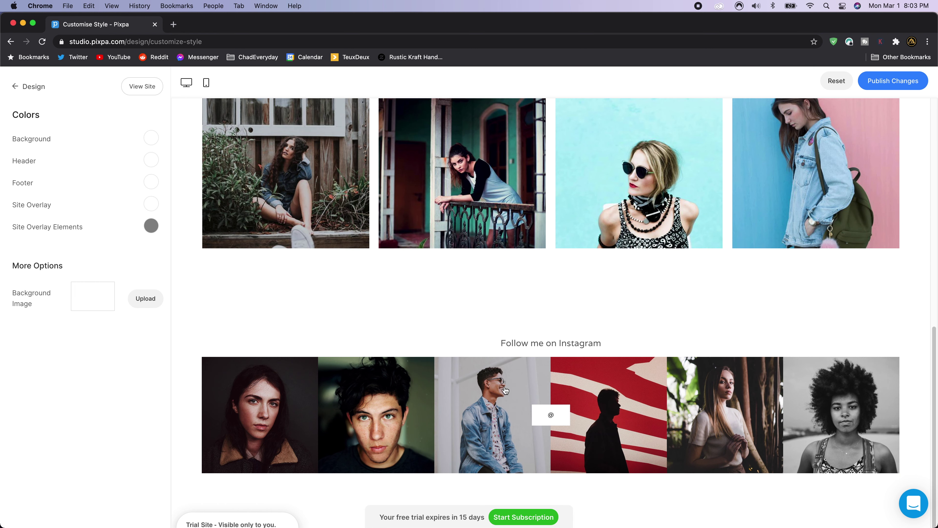
scroll(423, 418, "up", 15)
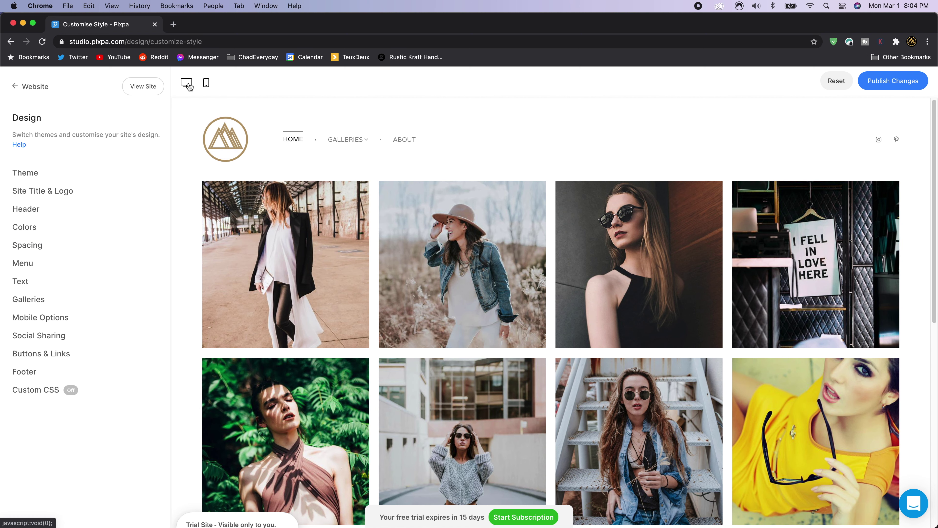
Review the homepage in the mobile preview and return to the desktop preview.
left_click(206, 83)
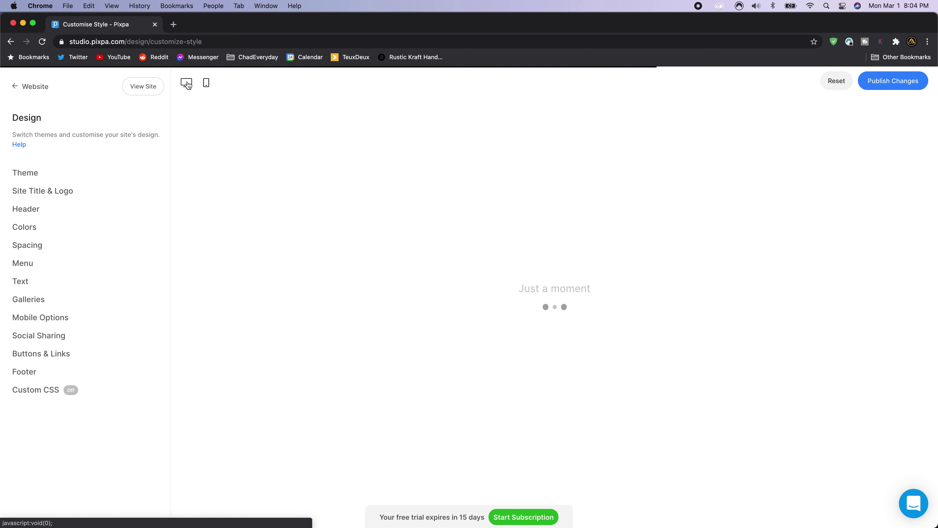
scroll(605, 259, "down", 10)
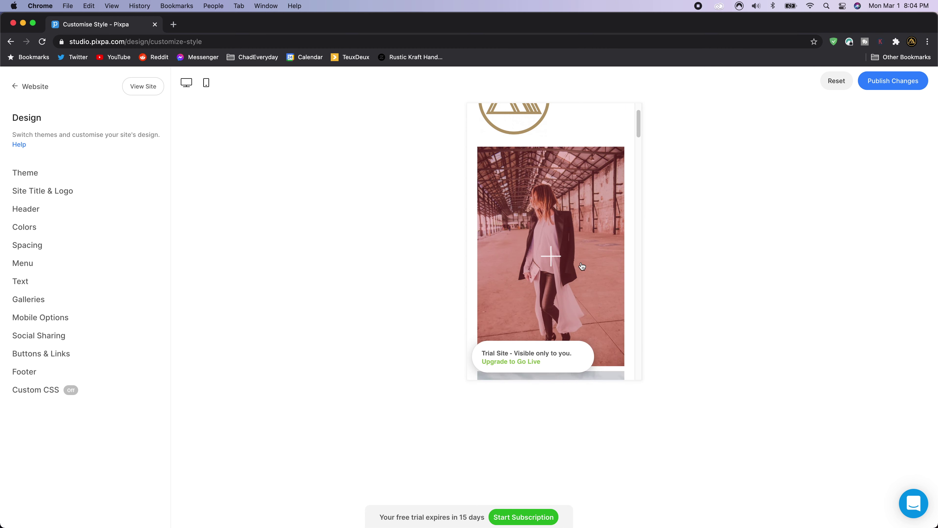
scroll(584, 280, "up", 10)
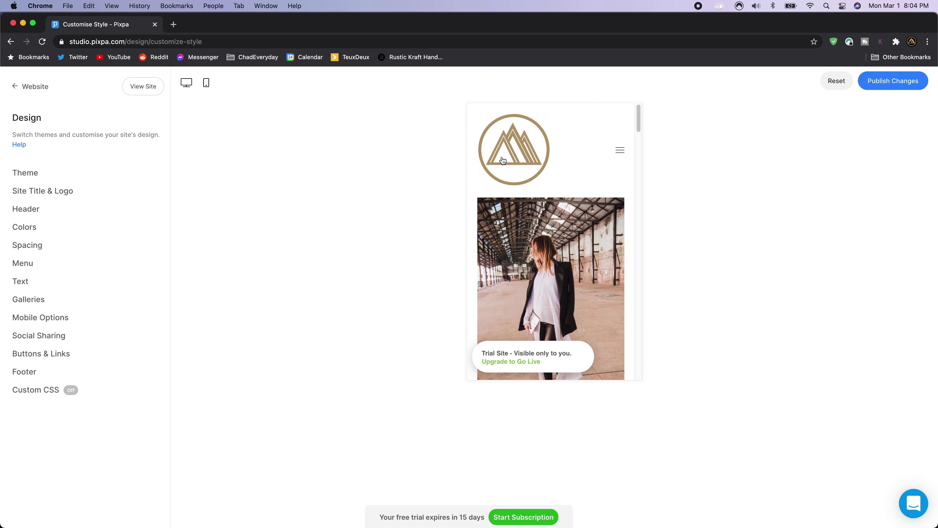
left_click(187, 82)
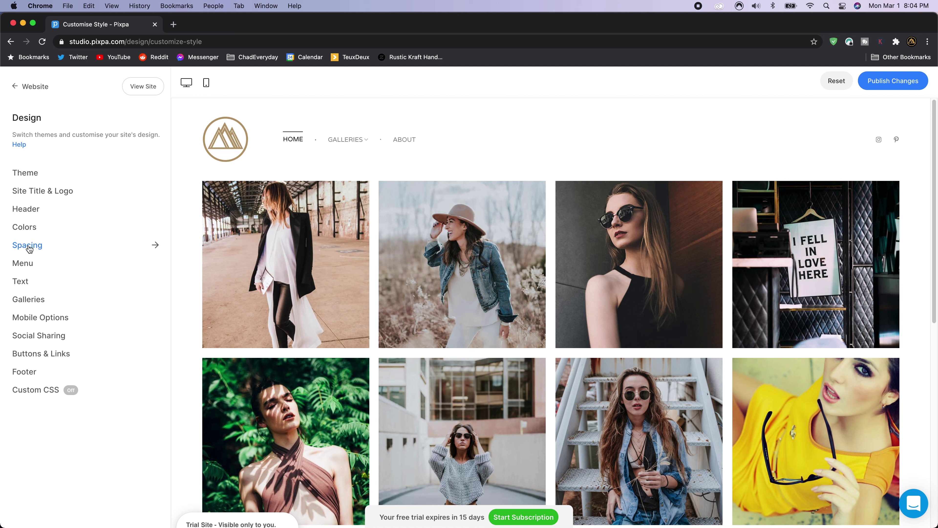
Open the Menu design settings, browse the main menu fonts without changing the font, and inspect the Galleries dropdown in the preview.
left_click(31, 265)
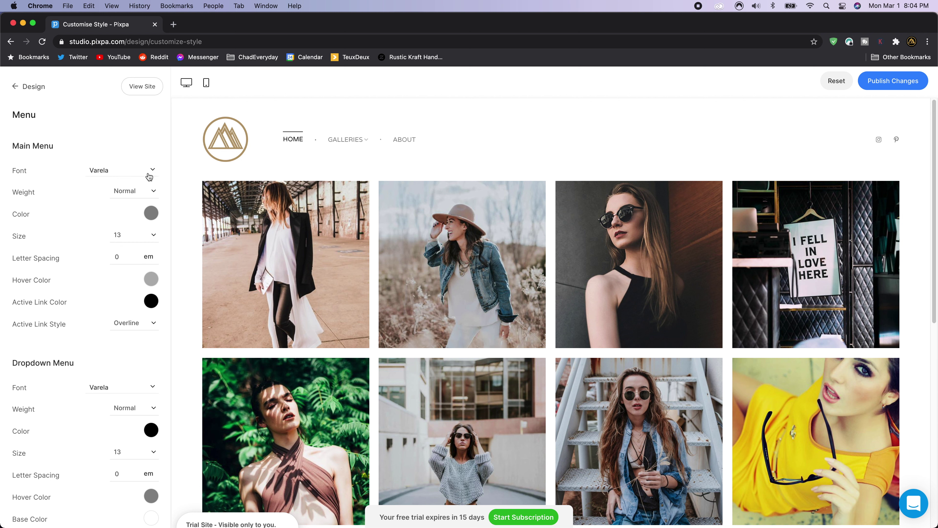
mouse_move(338, 148)
left_click(129, 169)
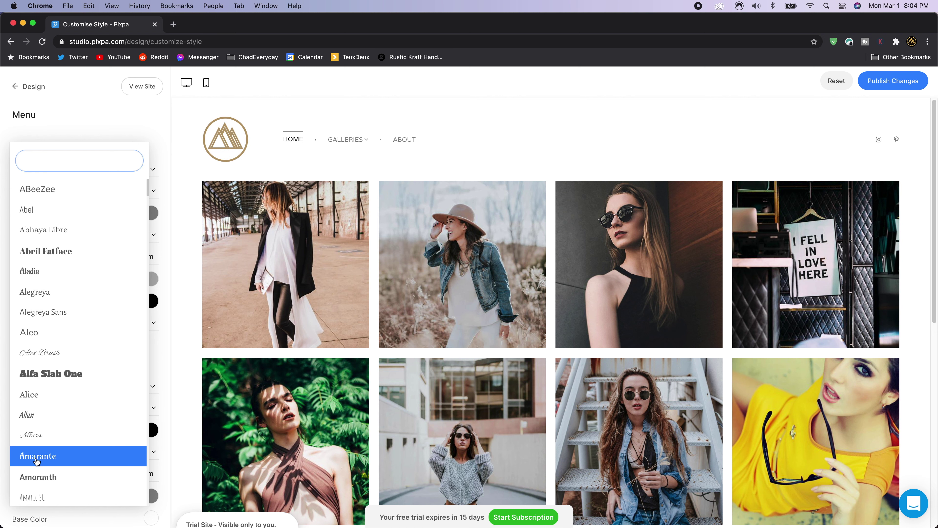
left_click(530, 137)
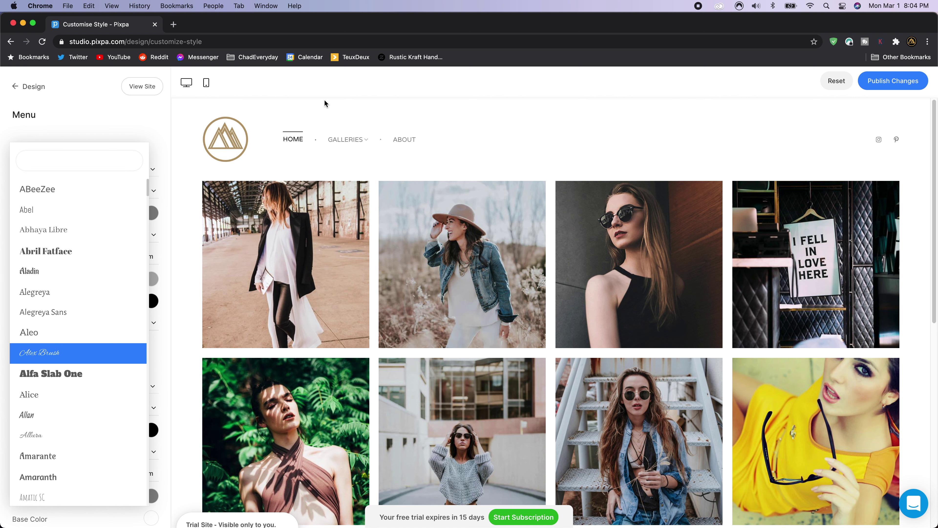
left_click(122, 127)
mouse_move(348, 142)
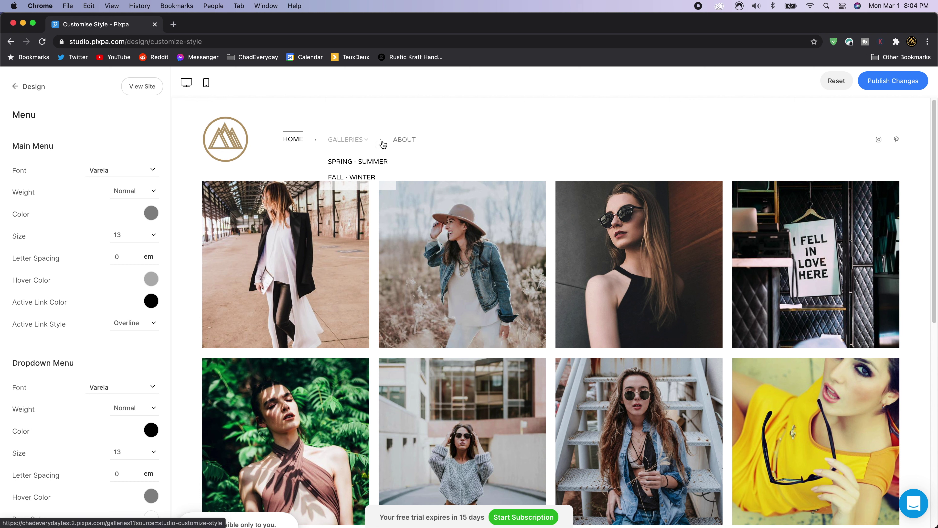
scroll(485, 128, "down", 1)
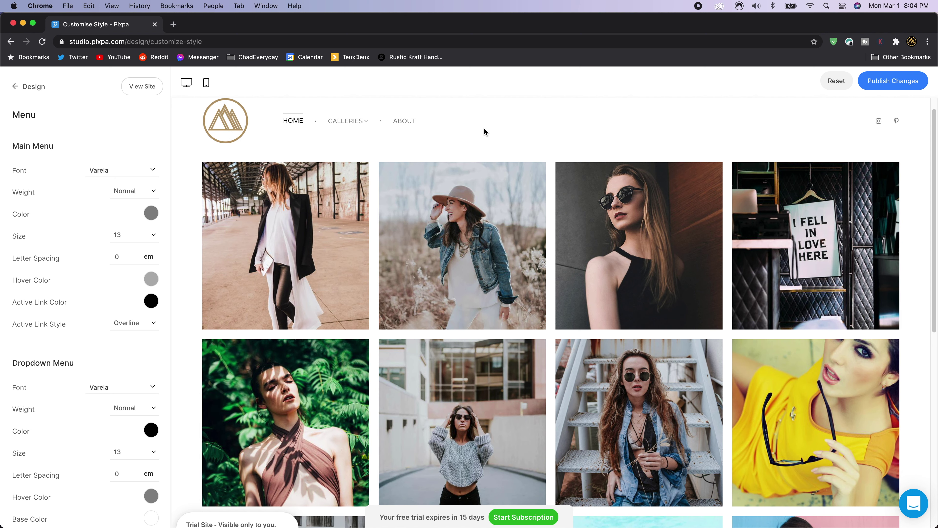
scroll(476, 130, "up", 1)
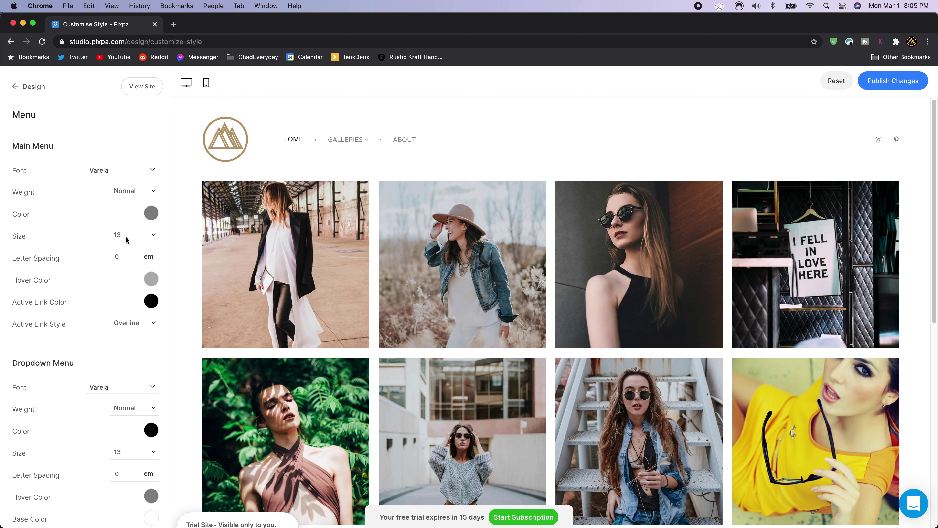
Set the main menu's hover colour to yellow (#f3d51b) and its text colour to light grey (#c9c9c9).
left_click(149, 284)
mouse_move(230, 314)
left_mouse_down()
mouse_move(229, 303)
mouse_move(199, 306)
mouse_move(209, 297)
left_mouse_up()
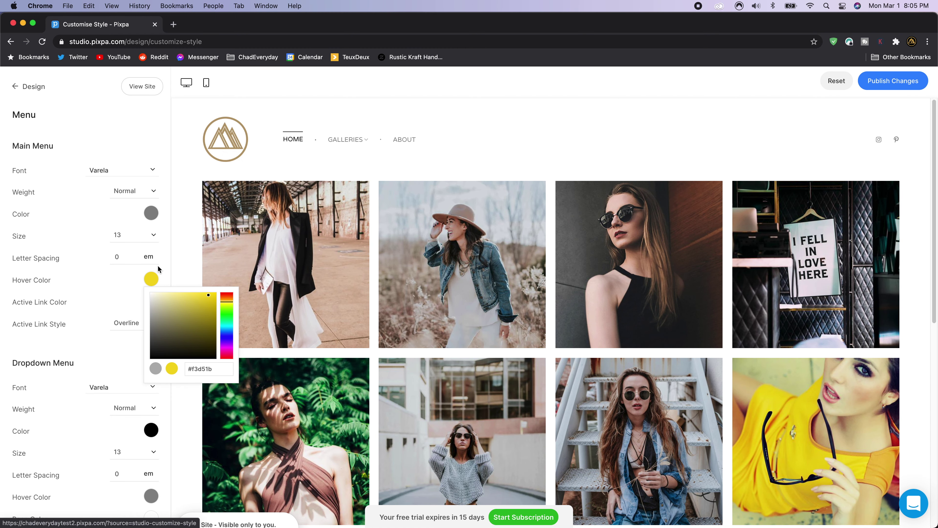
left_click(148, 282)
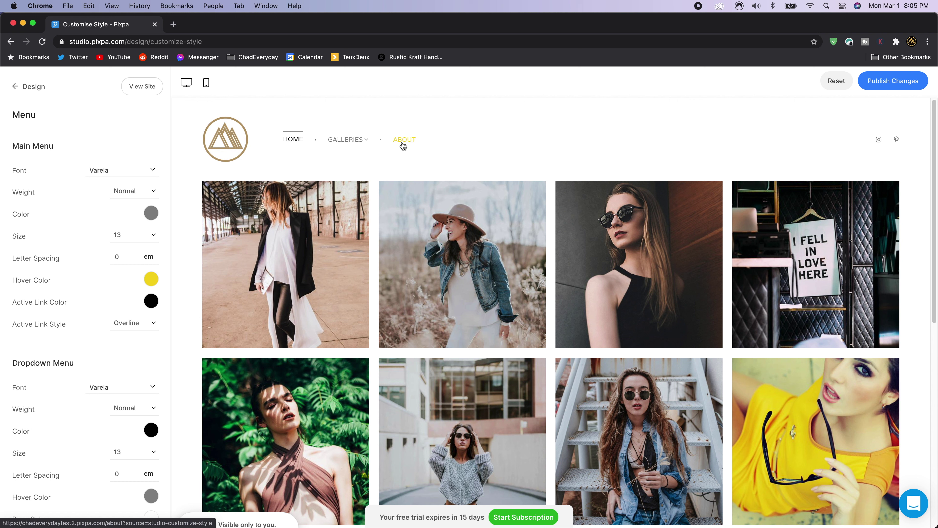
left_click(153, 213)
left_click_drag(168, 253, 149, 242)
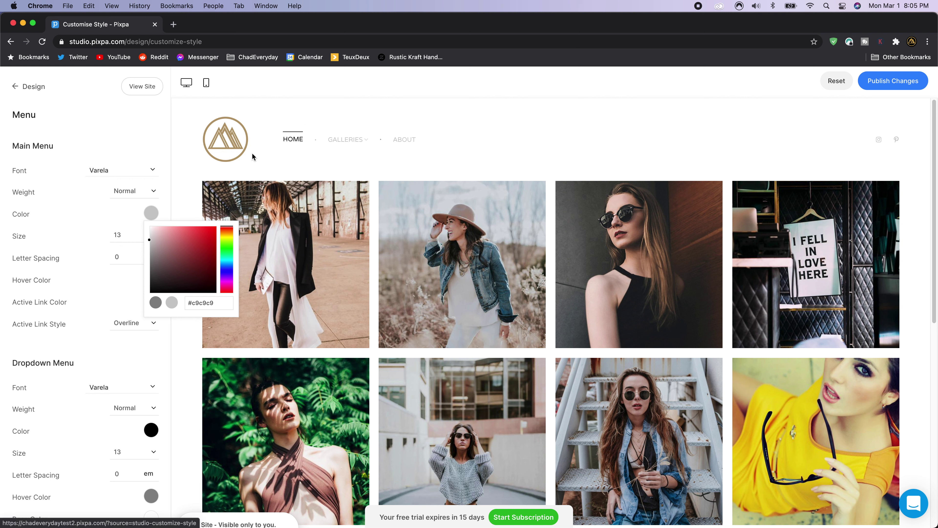
left_click(265, 147)
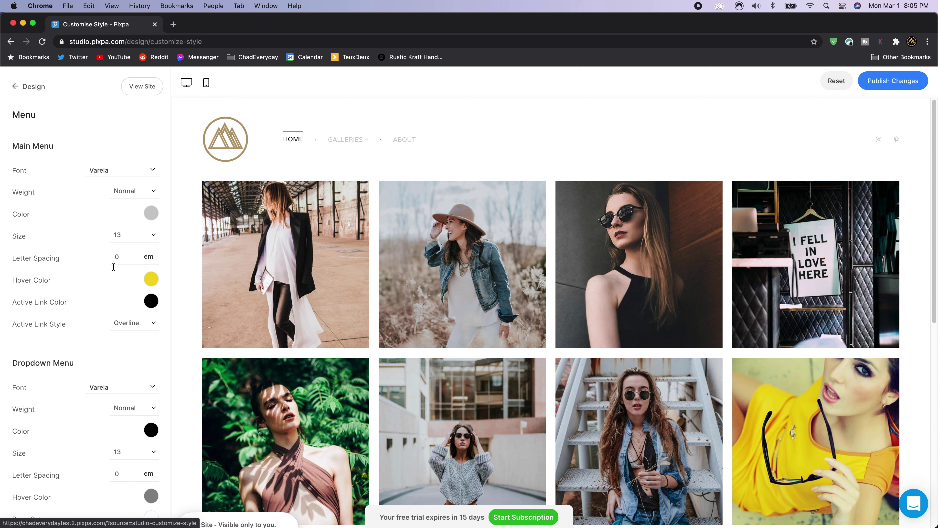
Set the main menu's active link style to No Style and check the menu in the preview.
left_click_drag(24, 325, 67, 325)
left_click(68, 325)
left_click(123, 323)
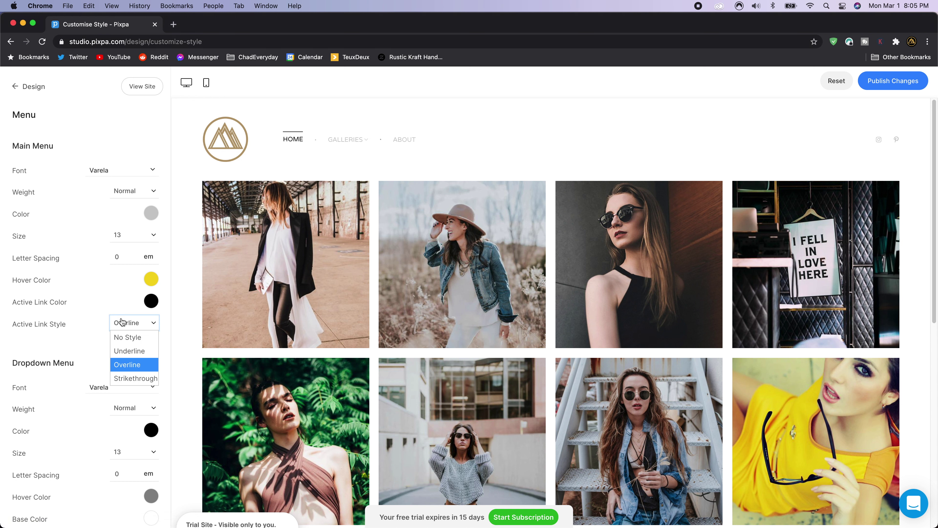
left_click(128, 337)
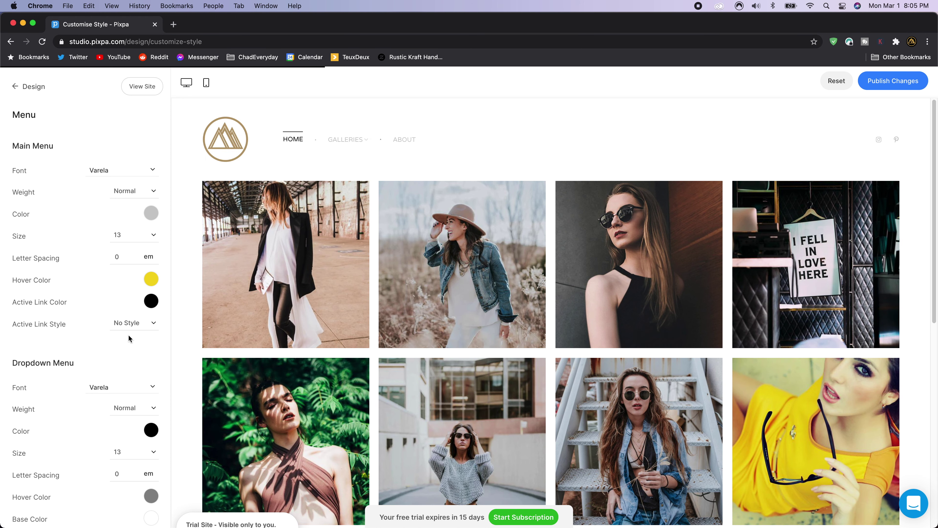
scroll(76, 335, "down", 5)
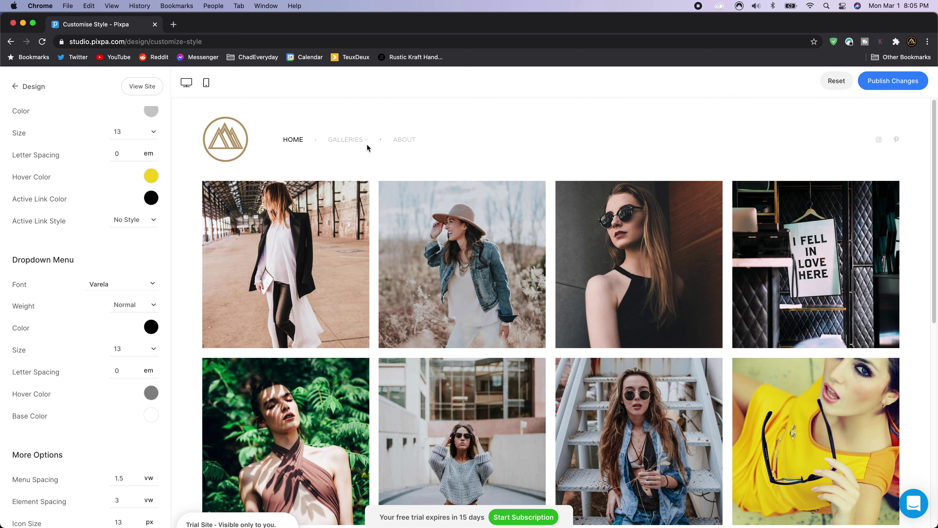
mouse_move(358, 147)
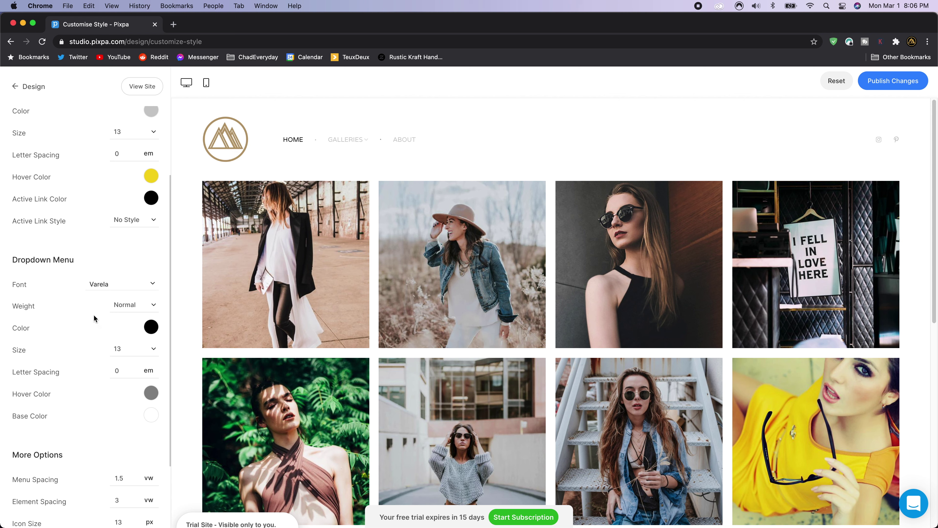
Set the menu spacing to 1.0 vw.
scroll(74, 330, "down", 3)
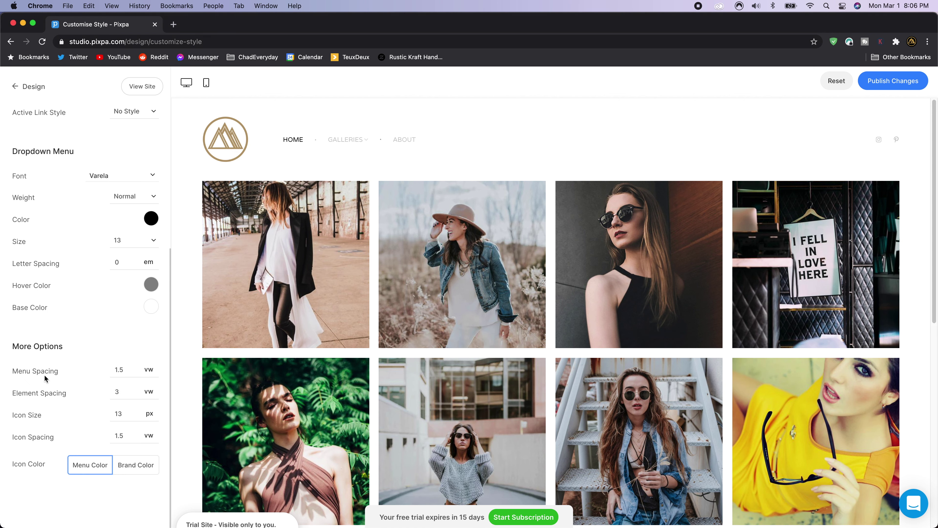
scroll(64, 387, "up", 1)
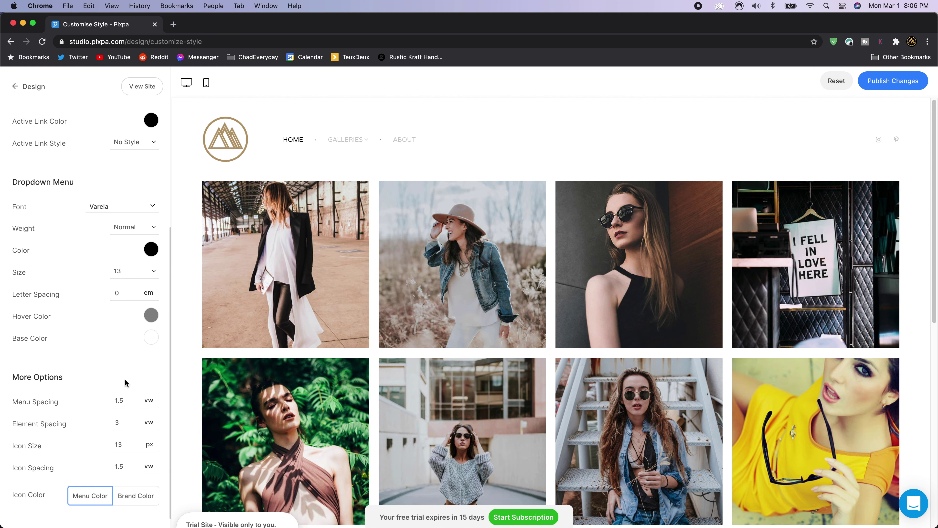
left_click(124, 401)
double_click(126, 399)
type("1.0")
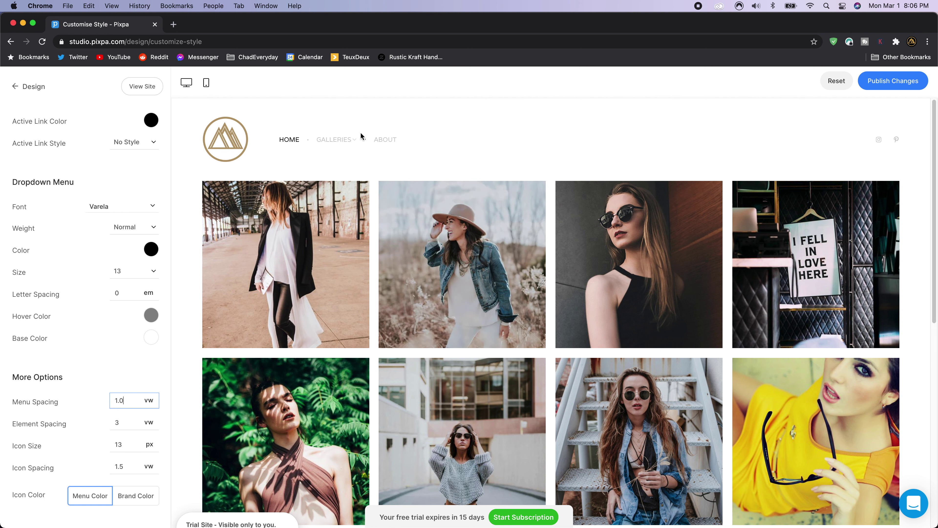
Set the social icon colour to Brand Color and publish the design changes.
scroll(17, 453, "down", 1)
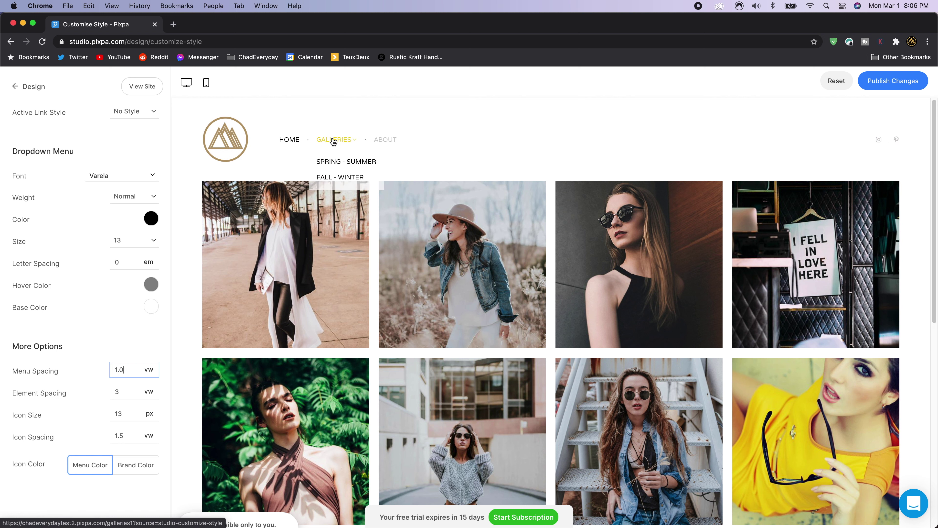
left_click(139, 469)
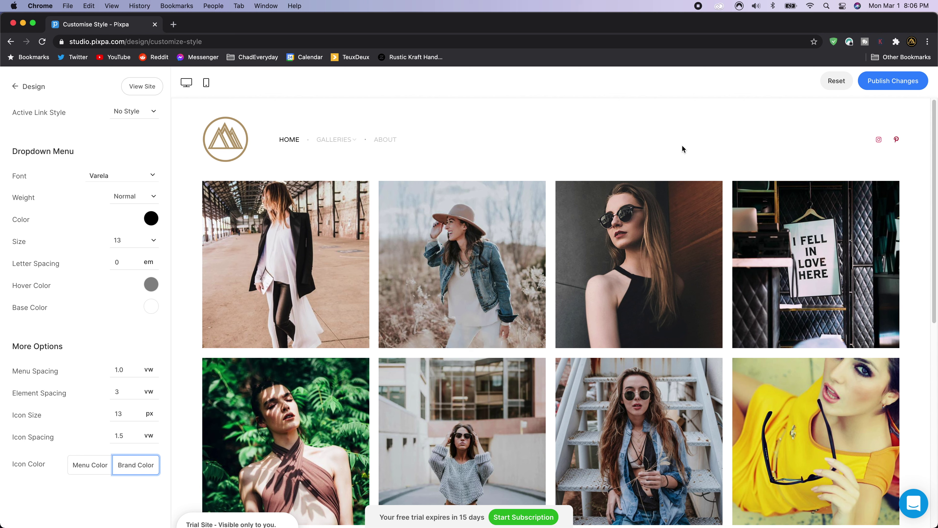
scroll(126, 292, "up", 5)
left_click(903, 80)
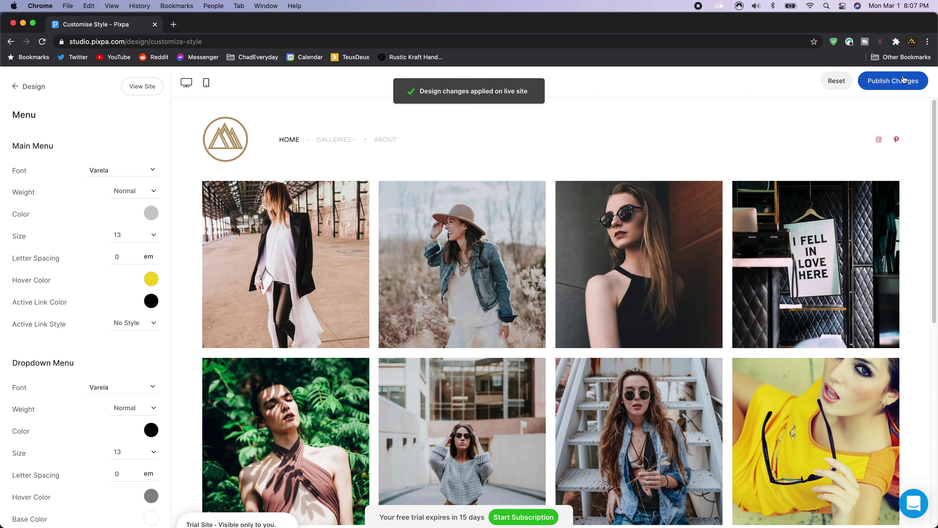
Open the Text design settings and review the heading and paragraph options against the About page preview.
left_click(41, 280)
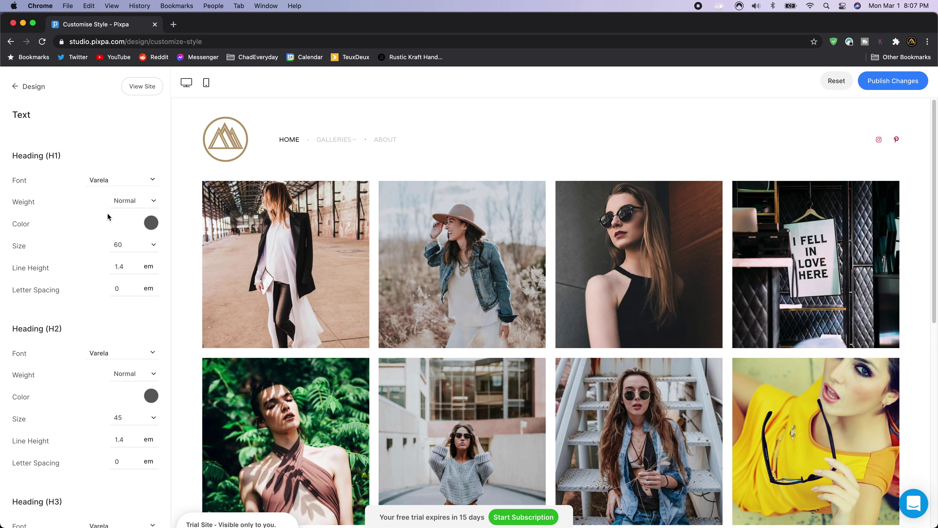
left_click(392, 142)
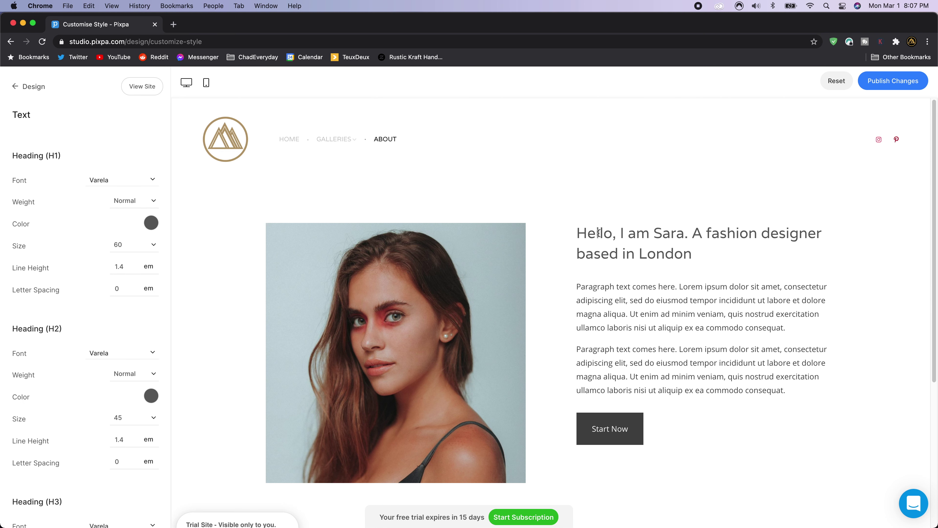
scroll(572, 227, "down", 2)
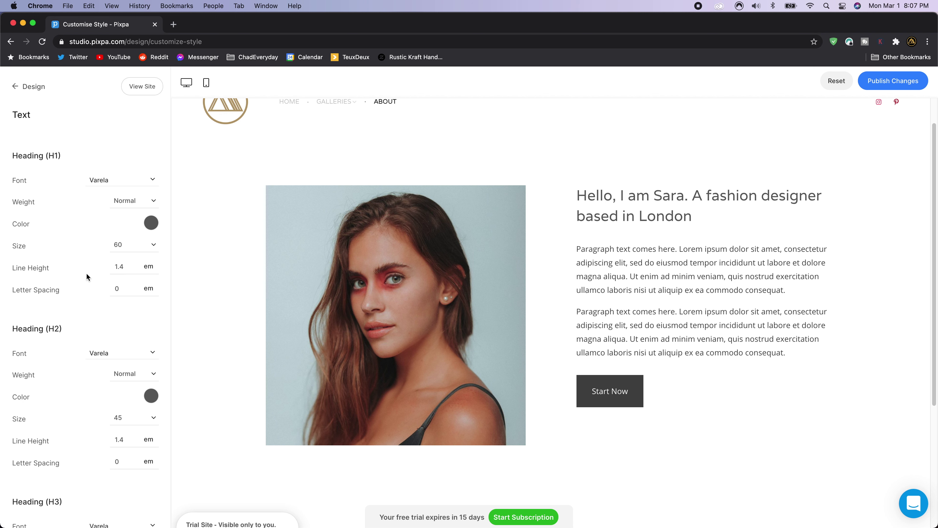
scroll(86, 276, "down", 15)
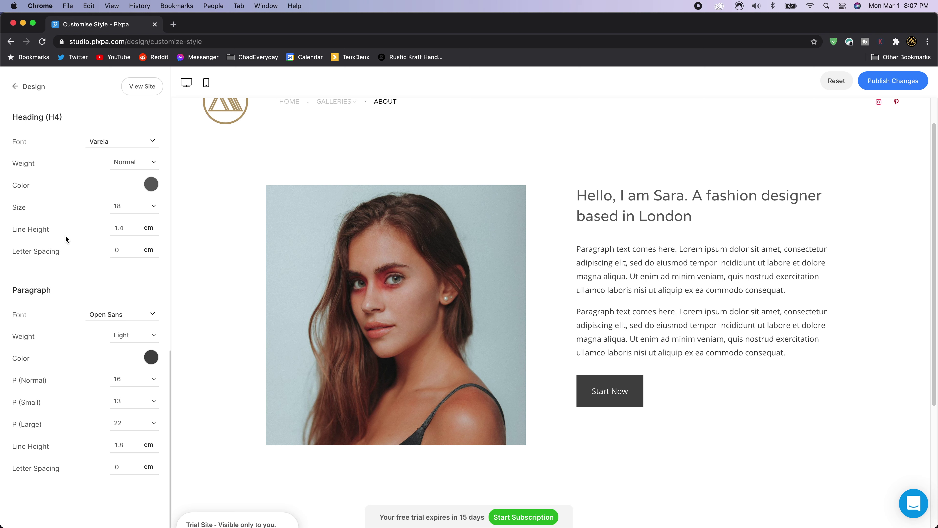
Set the Paragraph font to Abel in the Text design settings.
left_click_drag(809, 360, 589, 249)
left_click(584, 248)
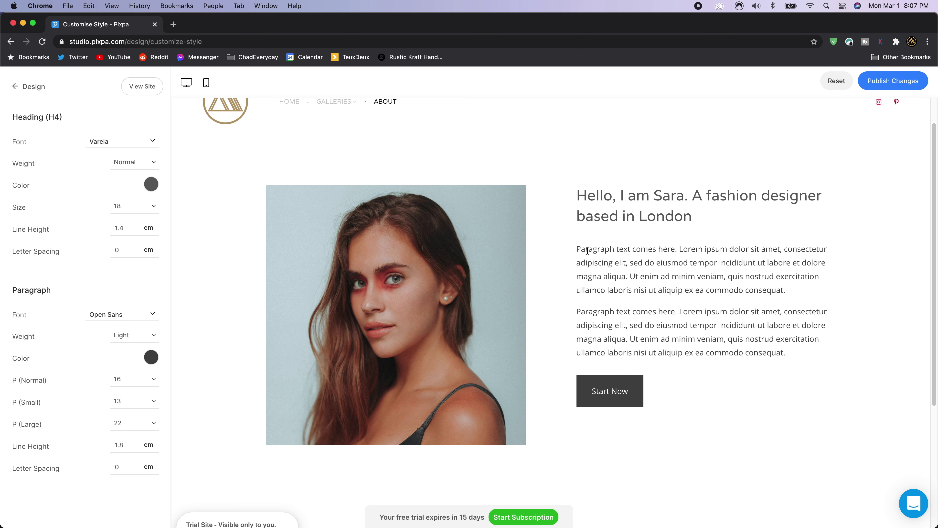
left_click(107, 315)
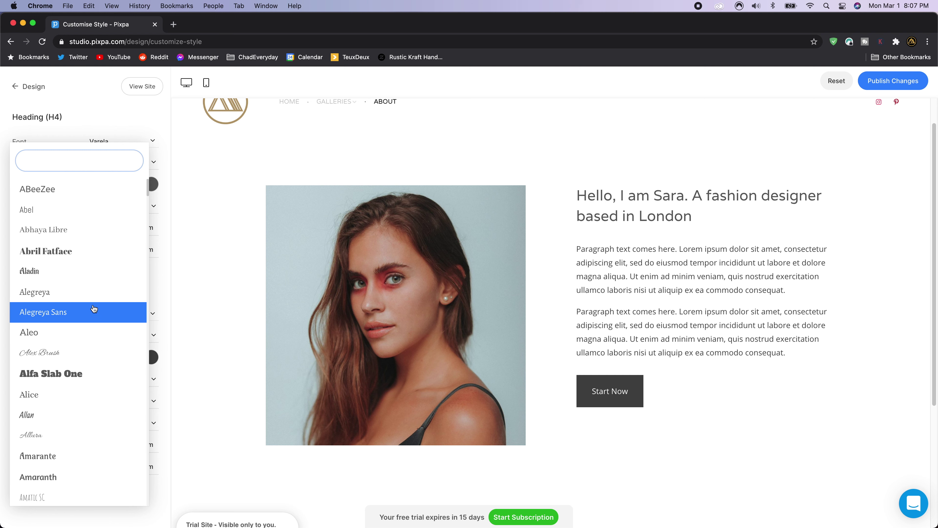
left_click(36, 209)
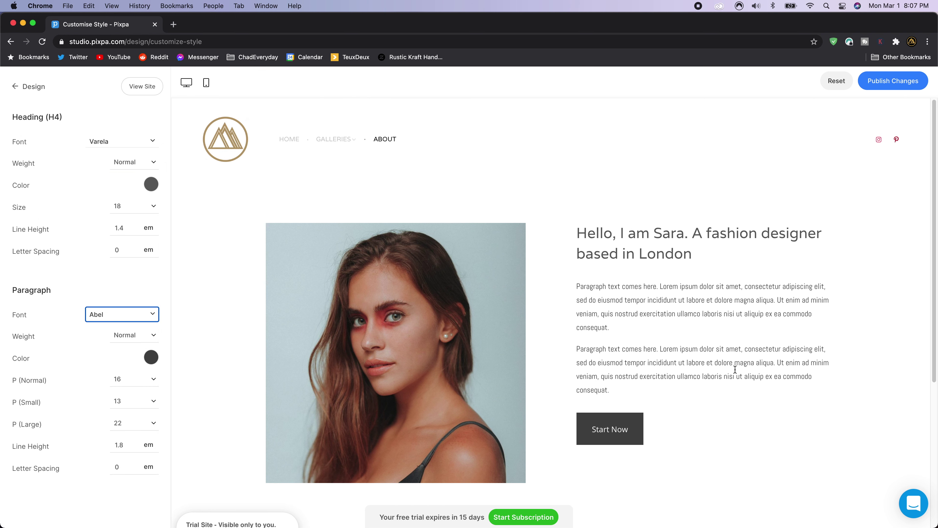
Check the paragraph text in the About page preview and set the Paragraph colour to #000000.
left_click_drag(633, 400, 557, 309)
left_click(557, 308)
left_click(151, 358)
left_click(150, 435)
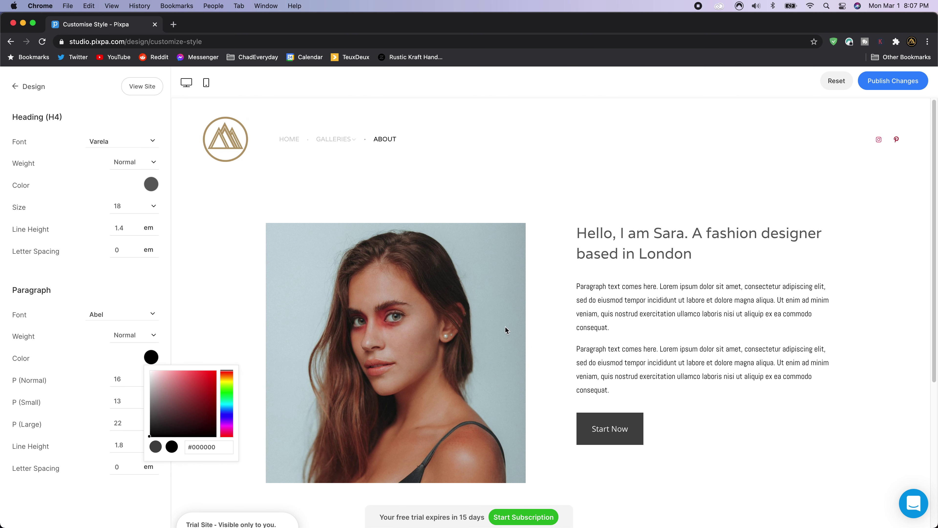
left_click(151, 360)
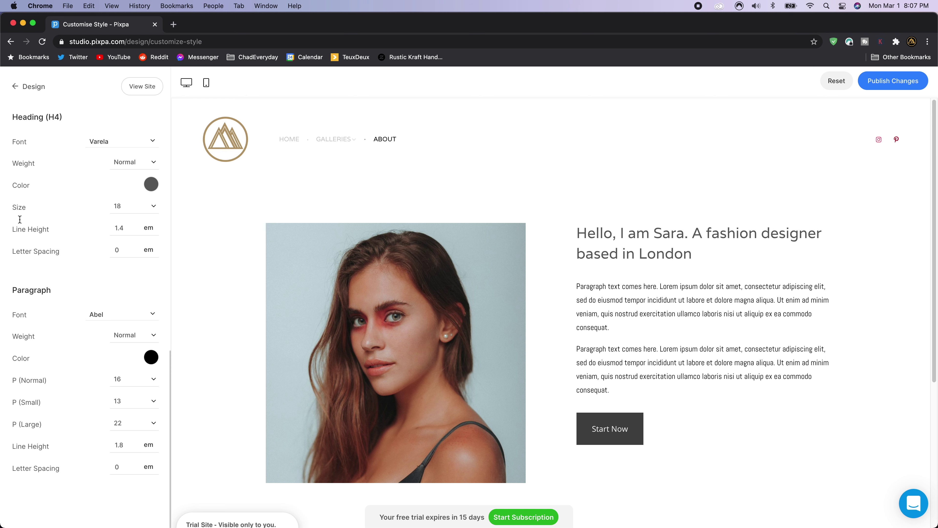
Review the heading text settings and the rest of the About page preview, and publish the design changes.
scroll(19, 220, "up", 10)
scroll(51, 180, "down", 5)
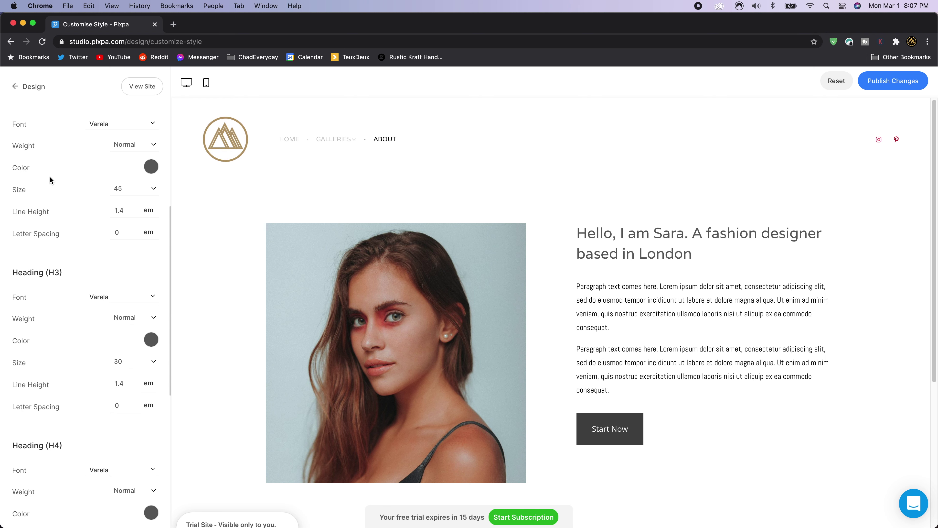
scroll(42, 268, "down", 3)
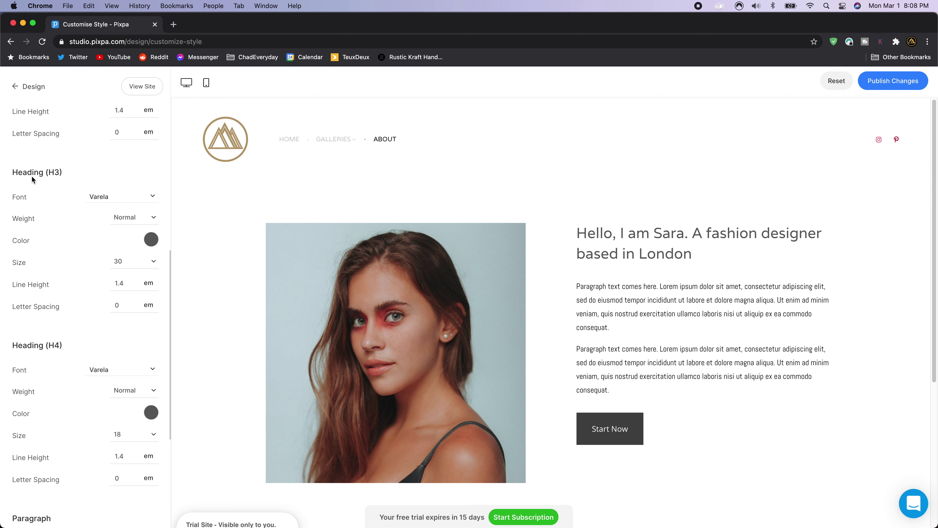
scroll(52, 344, "up", 10)
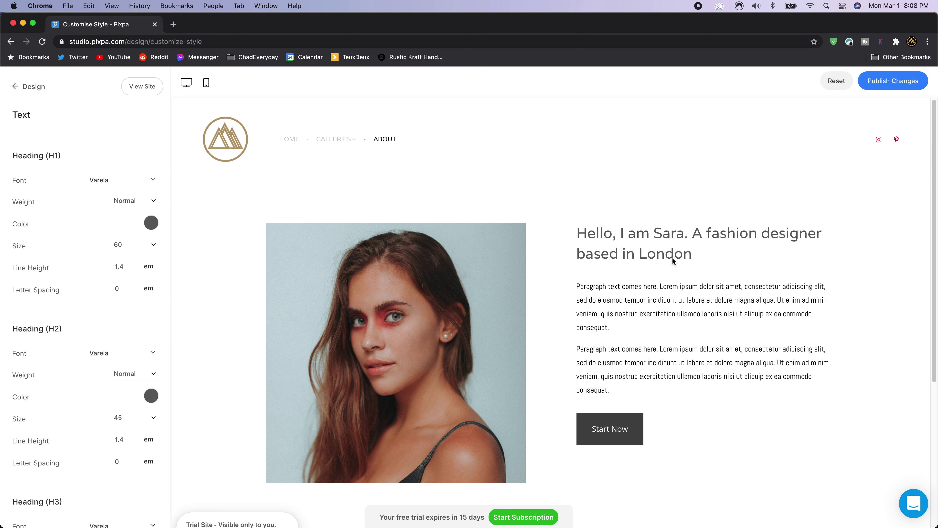
scroll(653, 312, "down", 7)
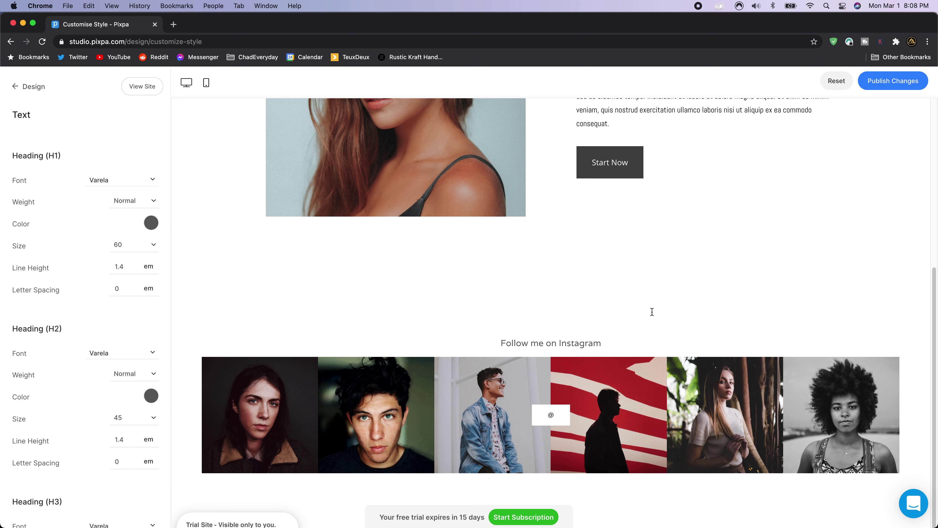
scroll(651, 304, "up", 7)
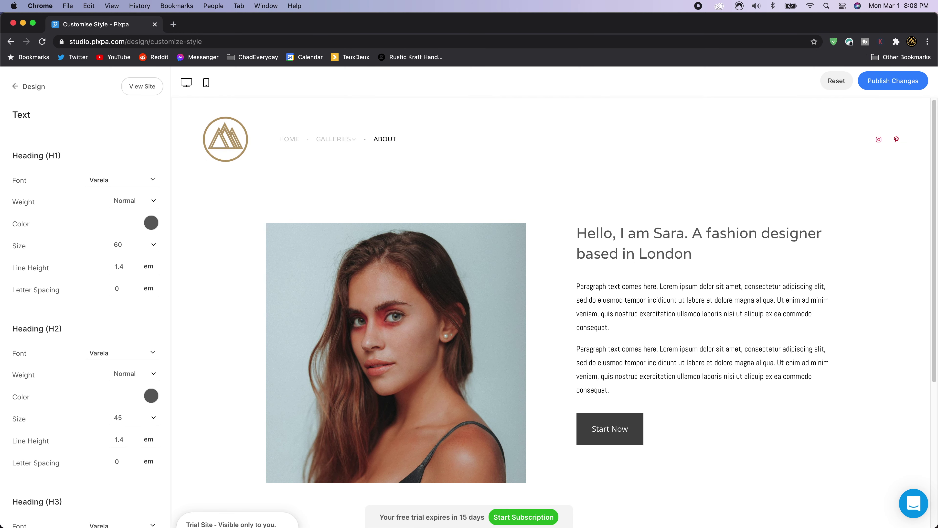
left_click(914, 85)
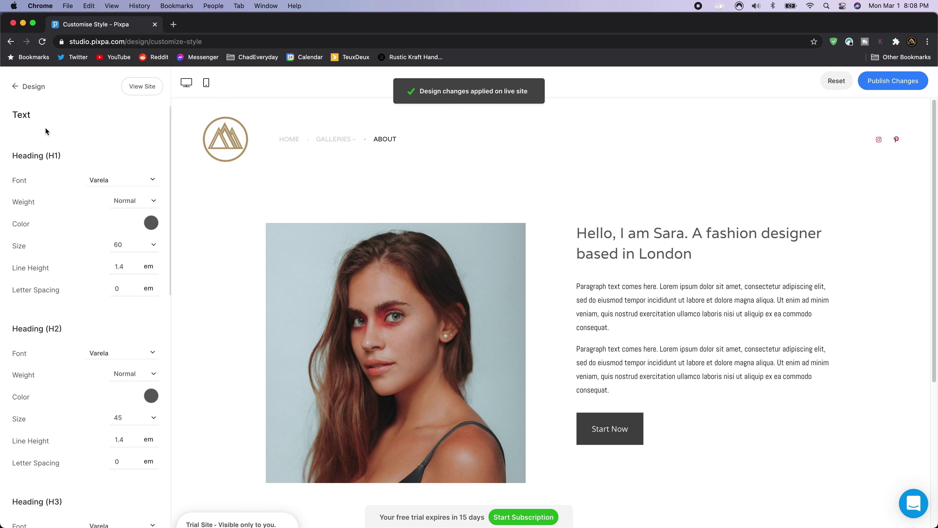
Open the Mobile Options design settings and review the header layout, menu icon, menu and site text options.
left_click(16, 88)
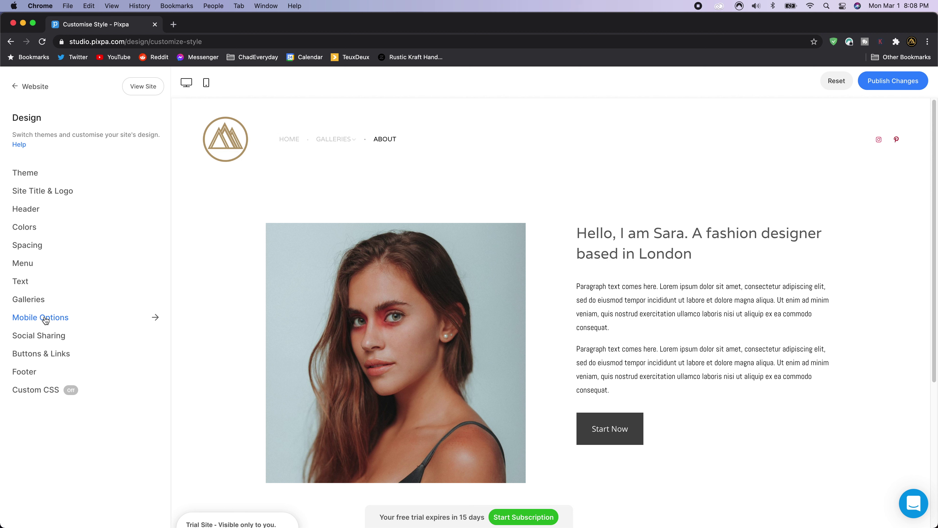
left_click(46, 319)
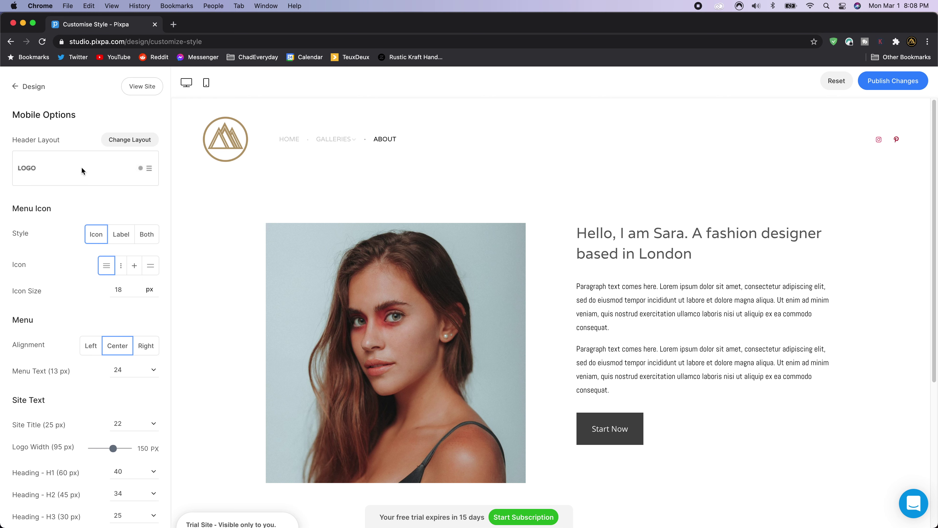
scroll(63, 274, "down", 5)
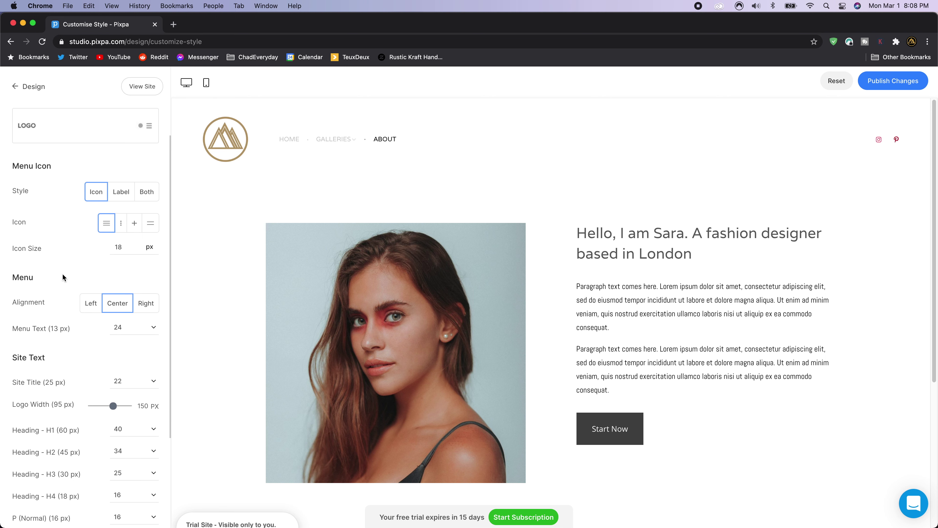
scroll(72, 352, "down", 3)
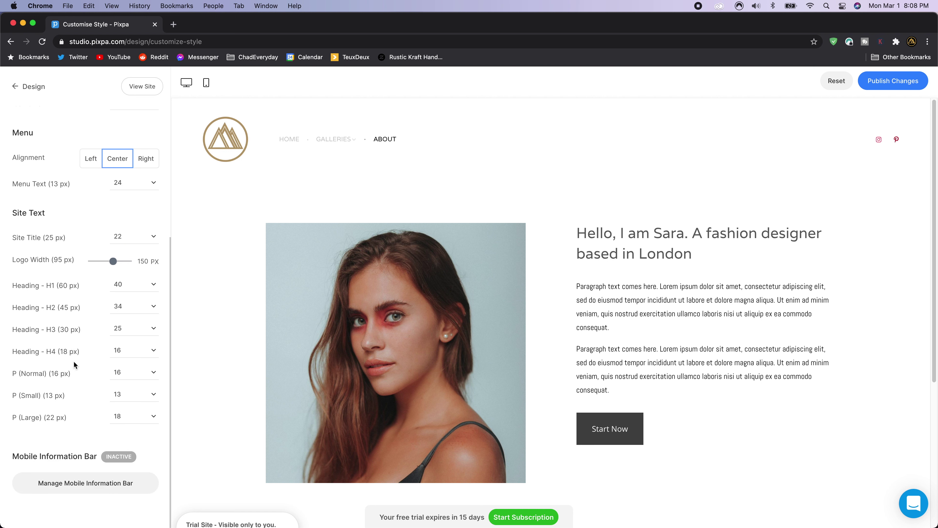
scroll(74, 351, "up", 6)
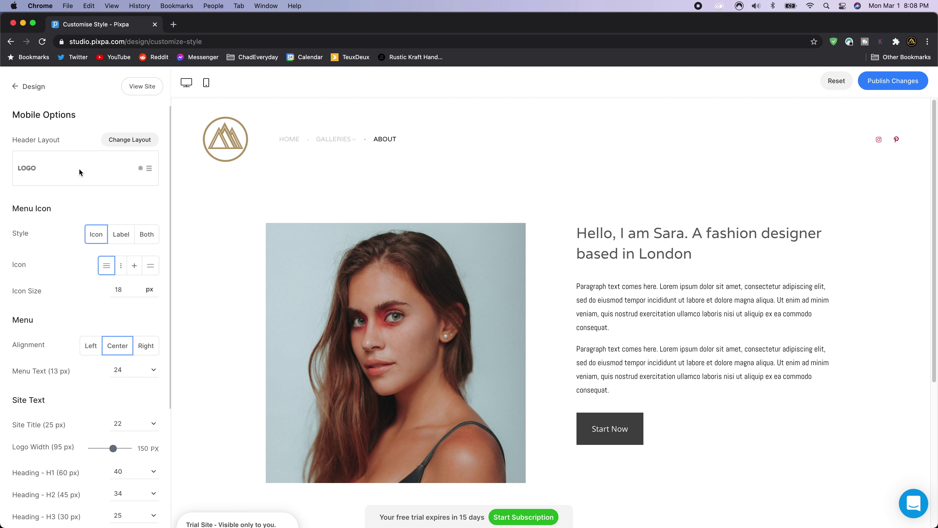
Open the Social Sharing design settings and set the social icons to show on both header and footer.
left_click(14, 87)
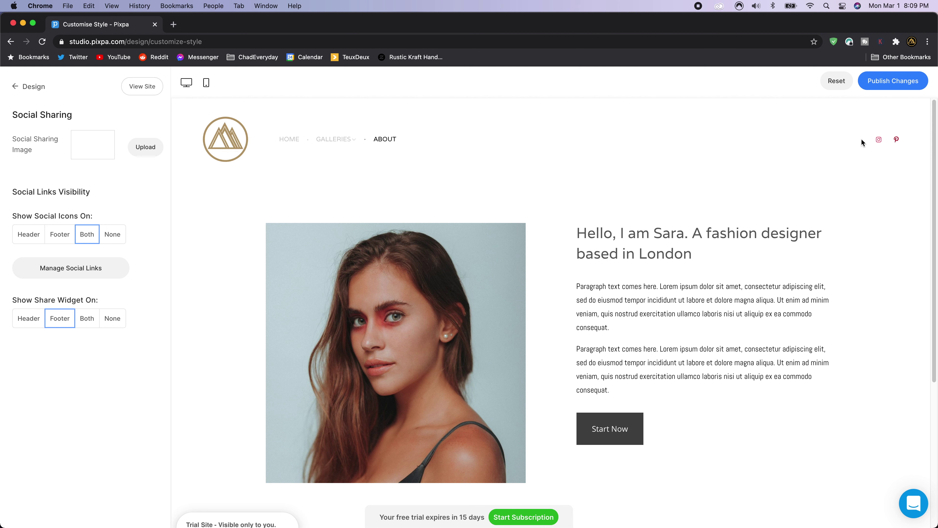
scroll(761, 201, "down", 7)
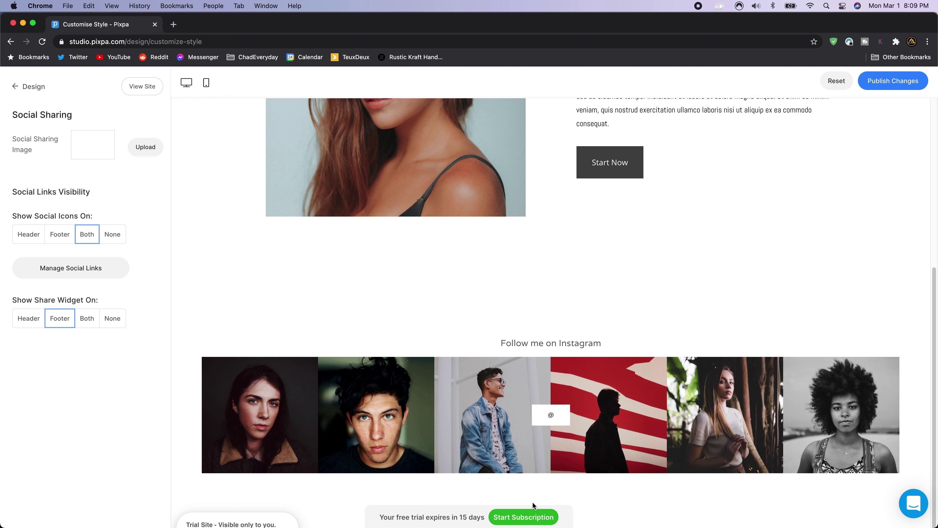
left_click(93, 233)
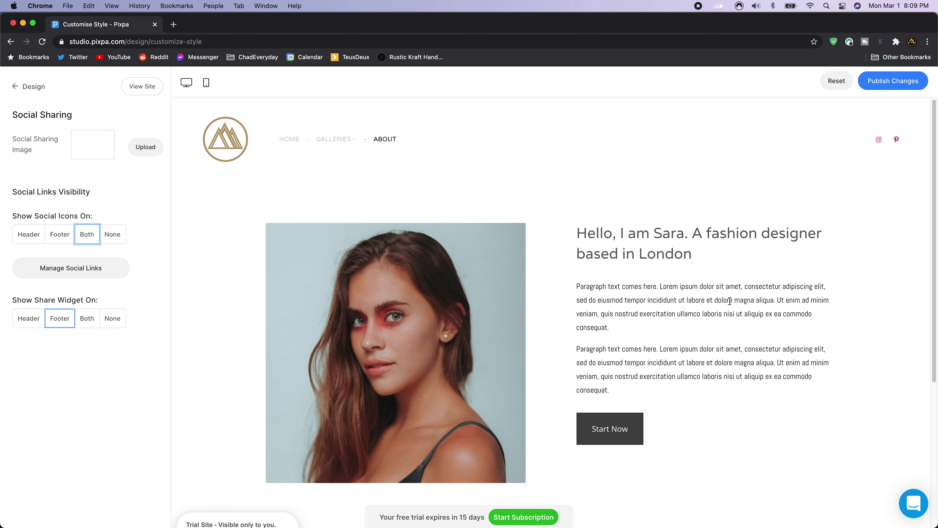
Open the Social Links management page, search the social icons for "face" and add Facebook.
left_click(84, 272)
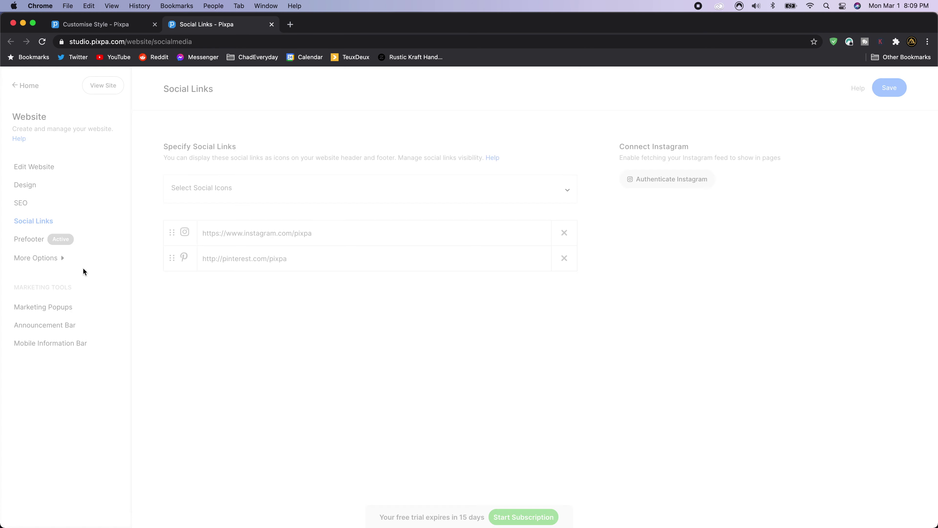
left_click(94, 24)
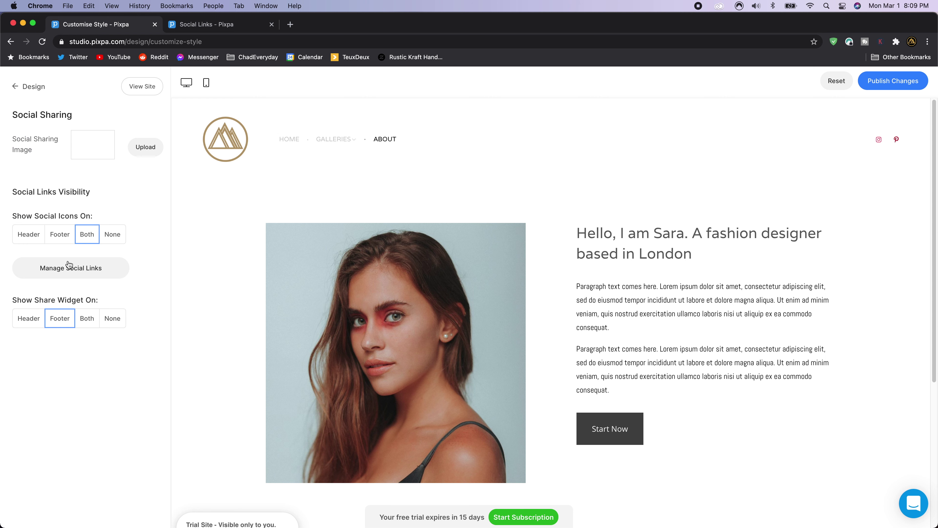
left_click(204, 25)
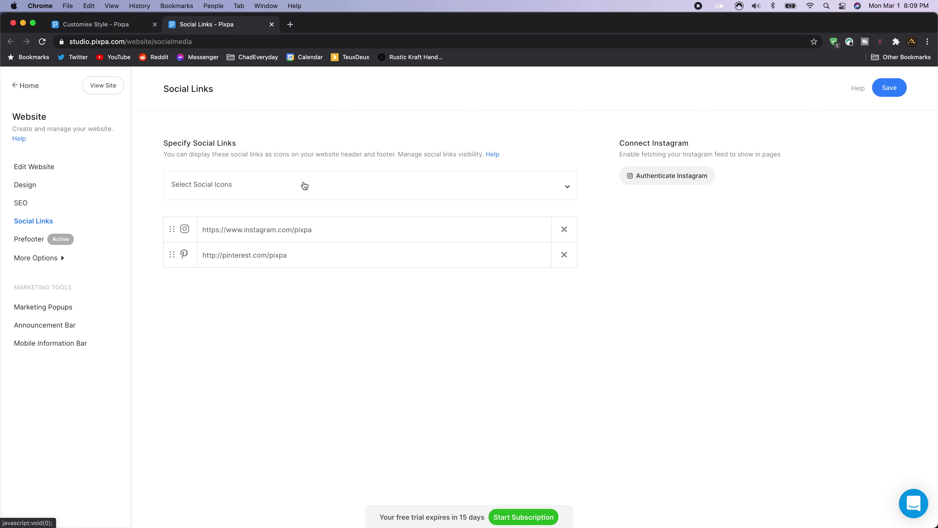
left_click(255, 192)
left_click(237, 226)
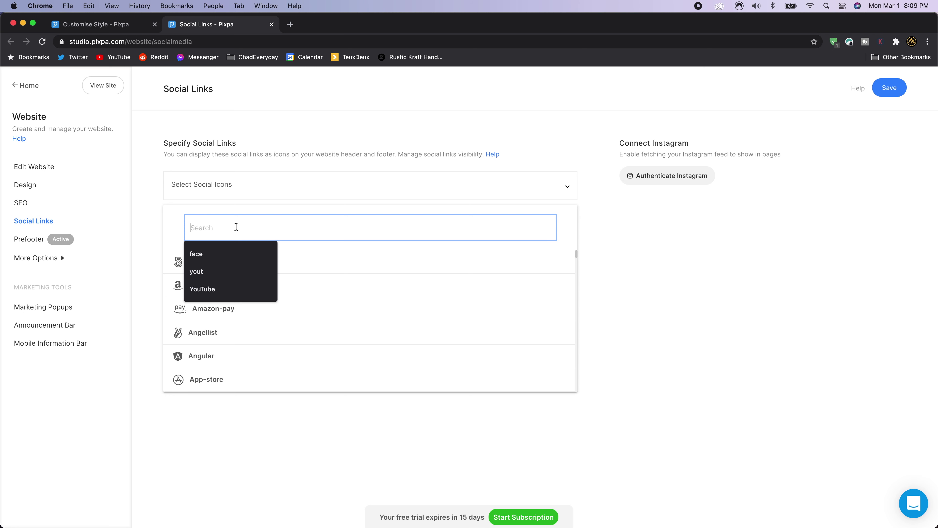
left_click(211, 255)
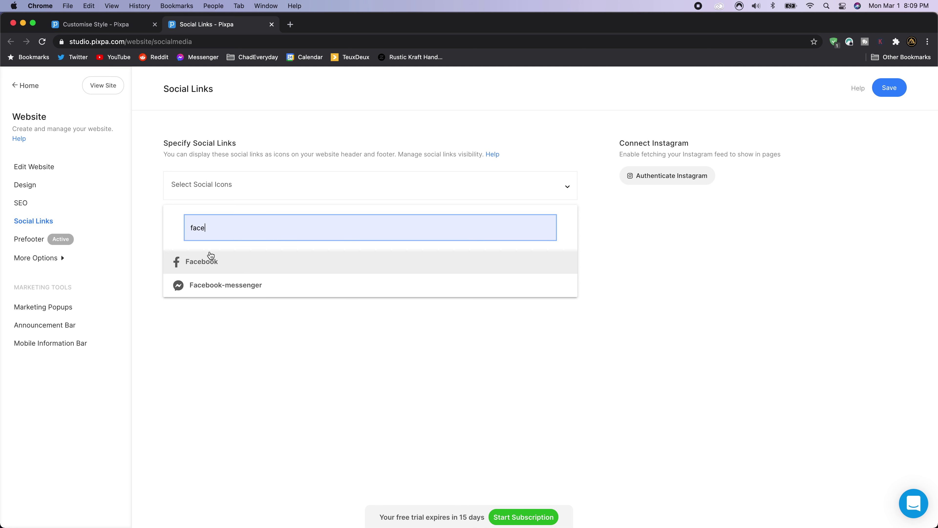
left_click(225, 266)
Search the social icon list for "Youtub" to find the YouTube icon.
left_click(240, 190)
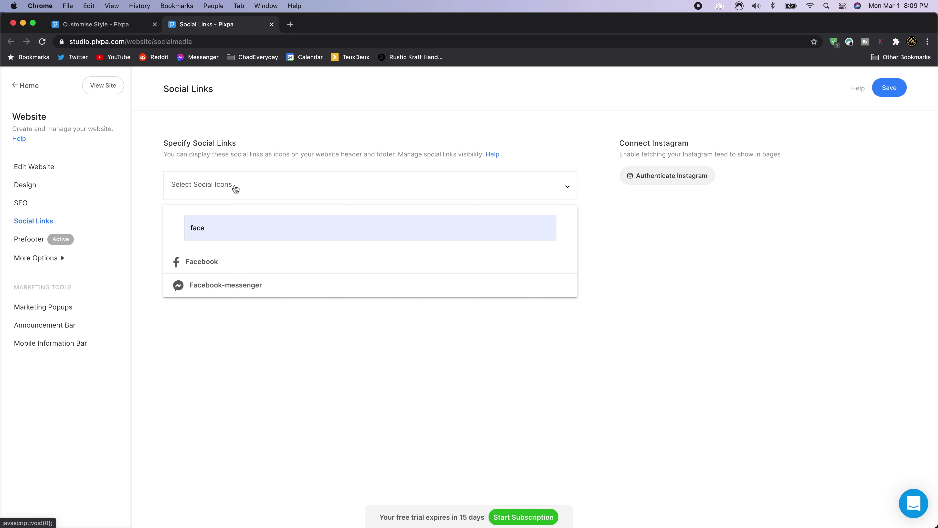
double_click(226, 228)
type("Youtub")
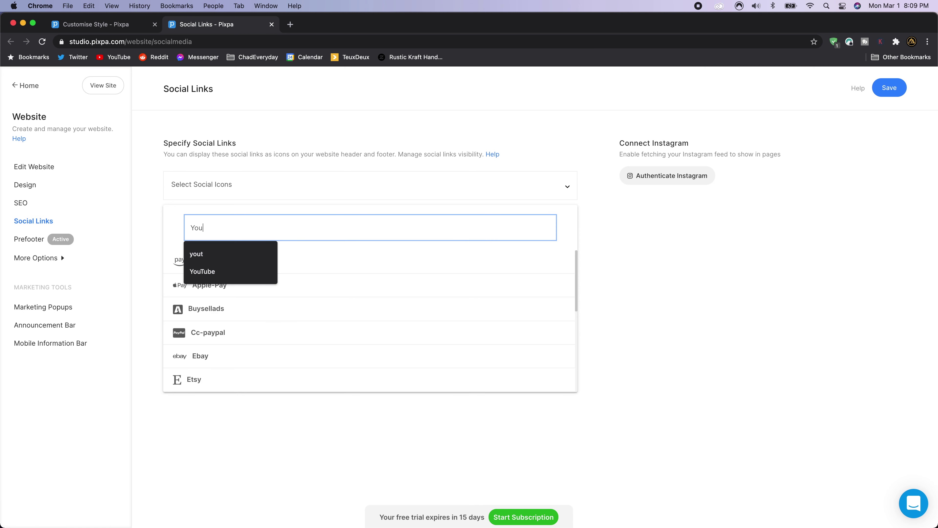
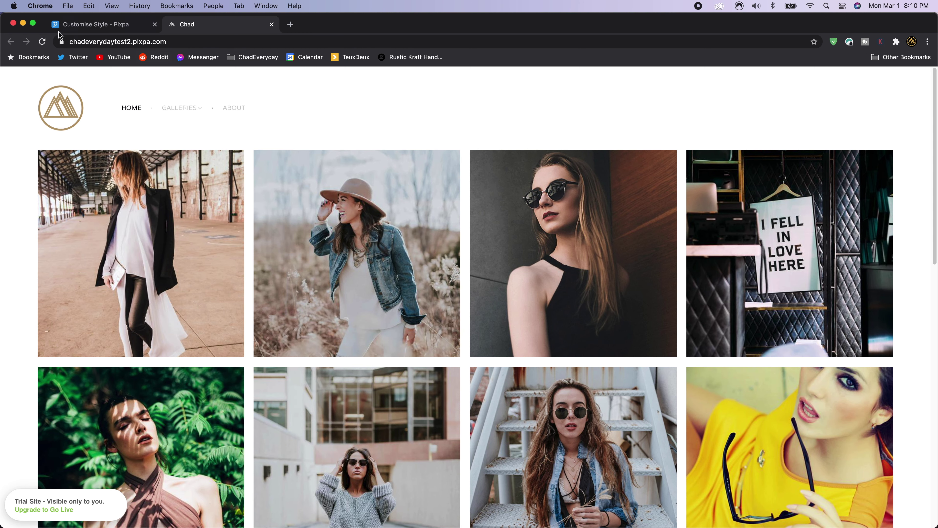
Return to the Social Sharing design settings, show social icons on both header and footer, and publish the changes.
left_click(70, 25)
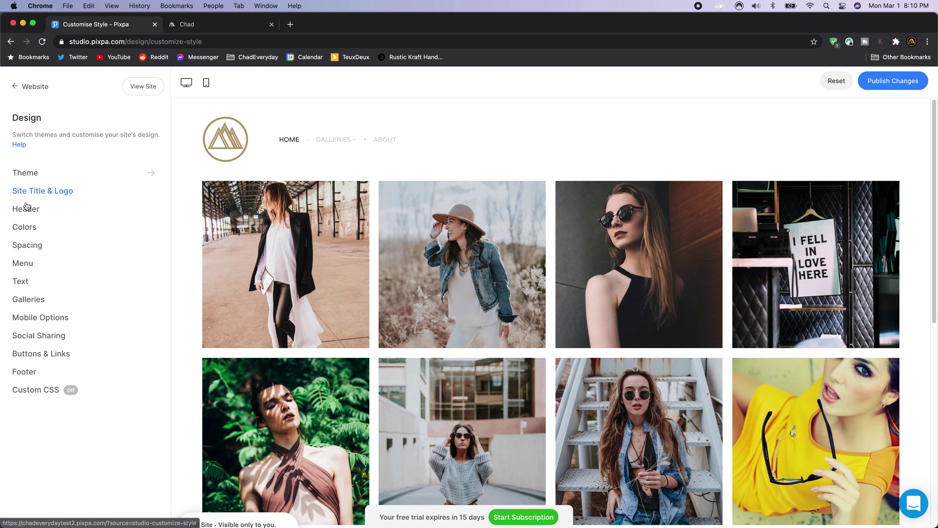
left_click(37, 335)
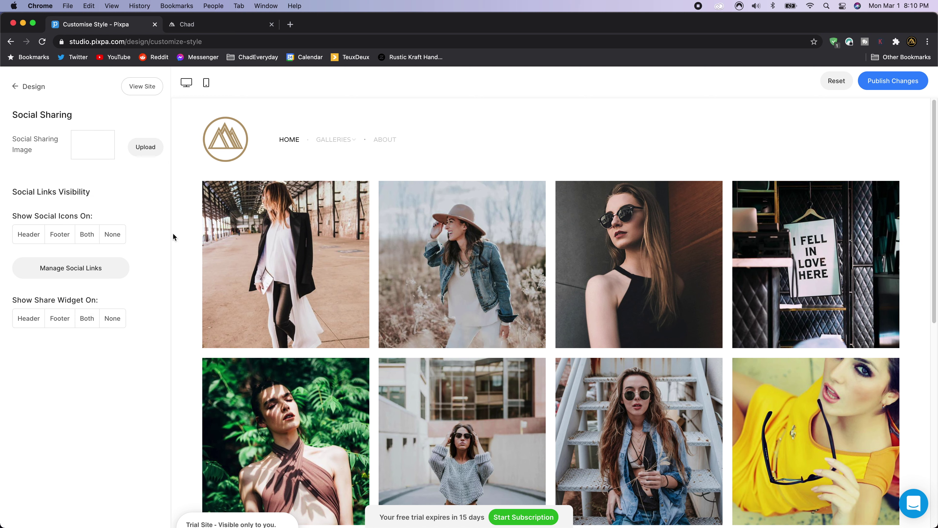
left_click(87, 237)
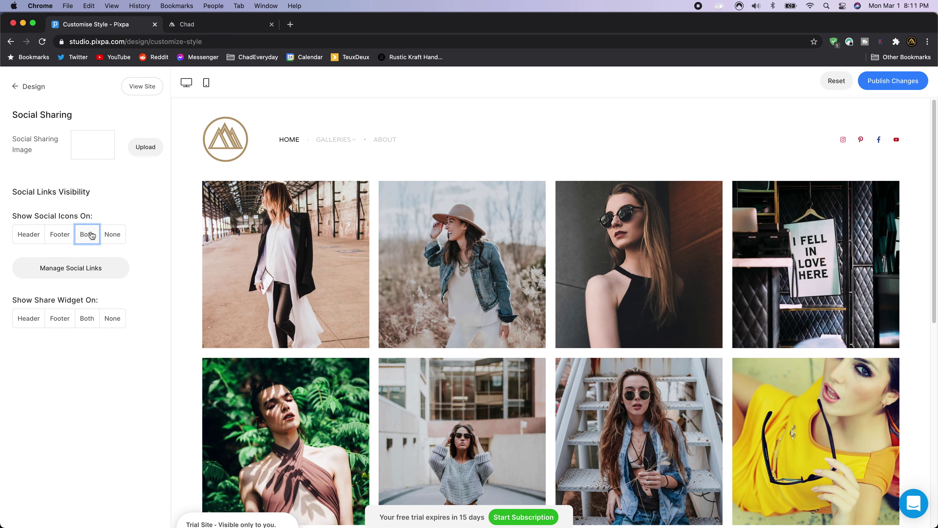
left_click(91, 236)
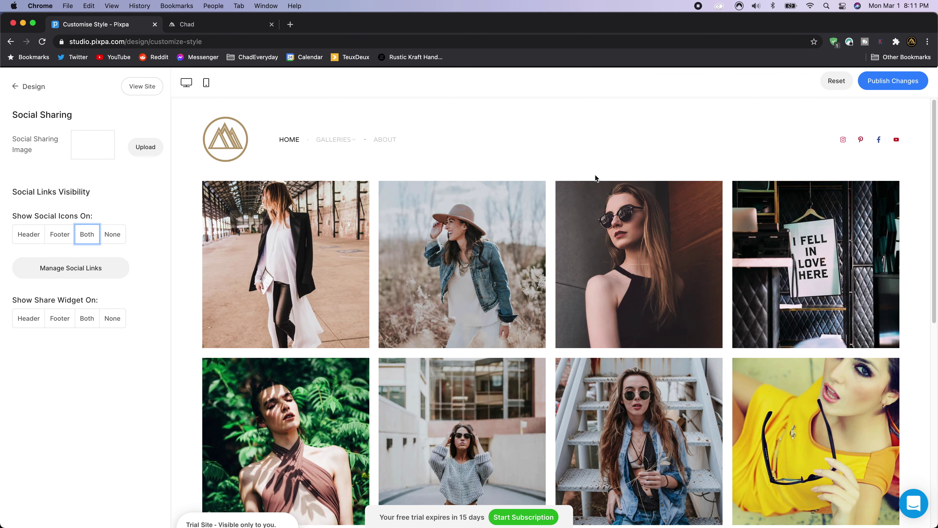
left_click(882, 86)
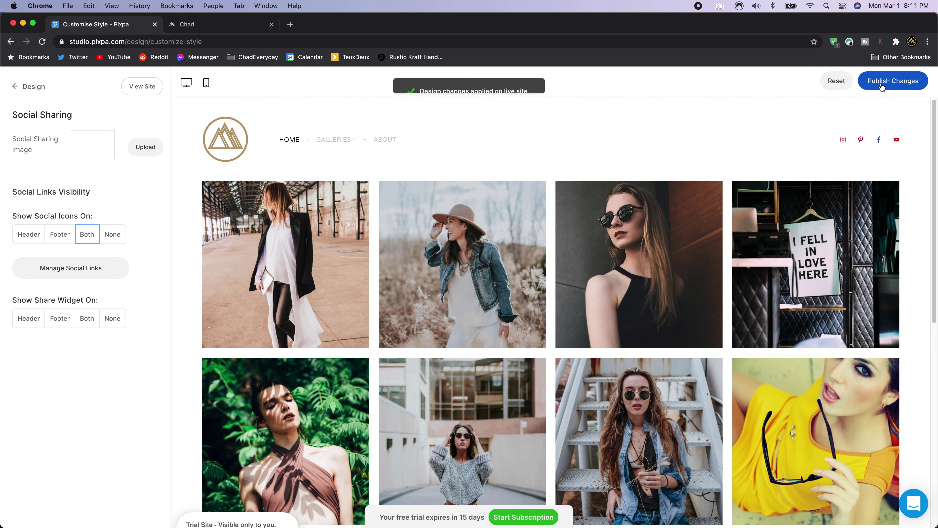
Reload the live site to check the social icons in its header, and close the live site.
left_click(183, 26)
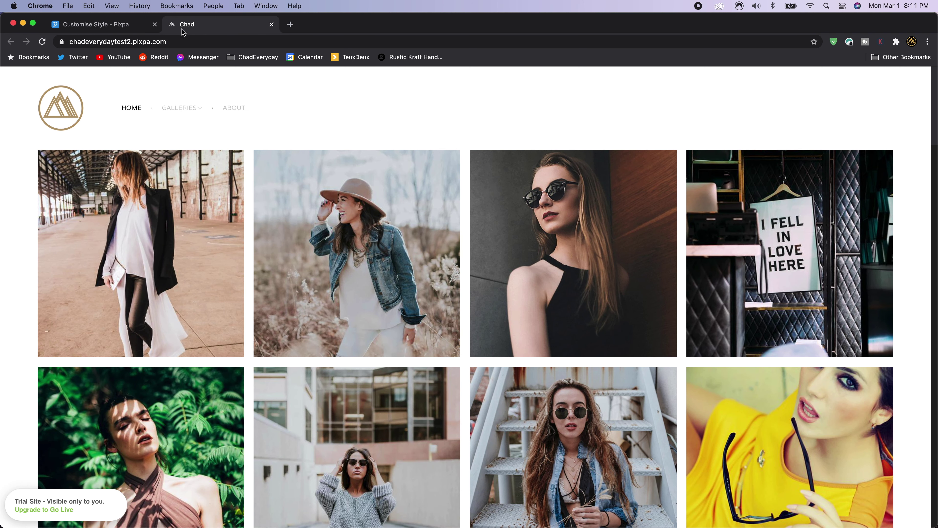
left_click(184, 40)
key("Return")
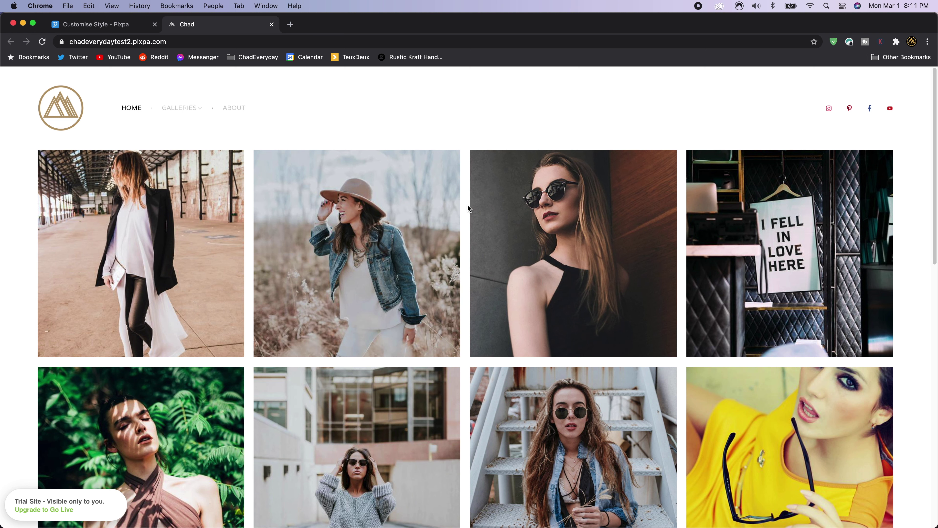
left_click_drag(819, 81, 900, 139)
left_click(528, 104)
left_click(272, 24)
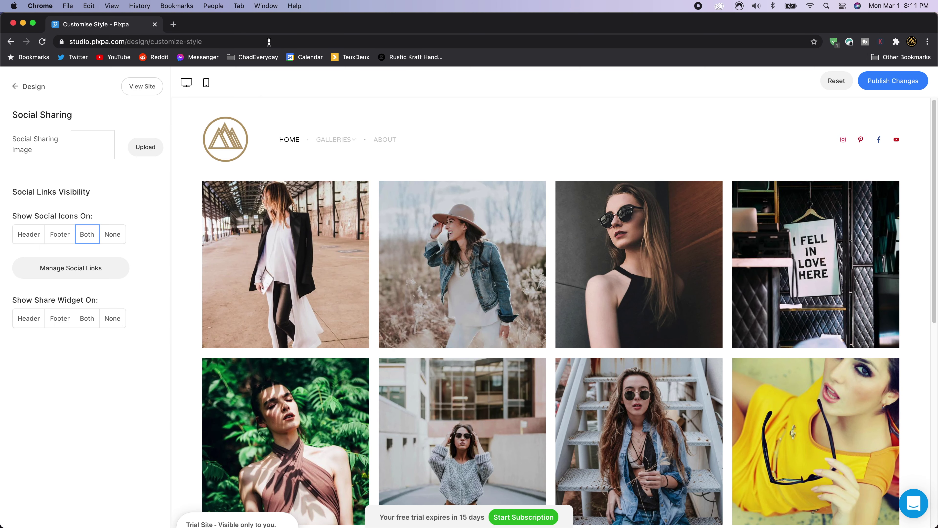
In the Buttons & Links design settings, set the button background color to red #ef0b0b while previewing the About page.
left_click(12, 88)
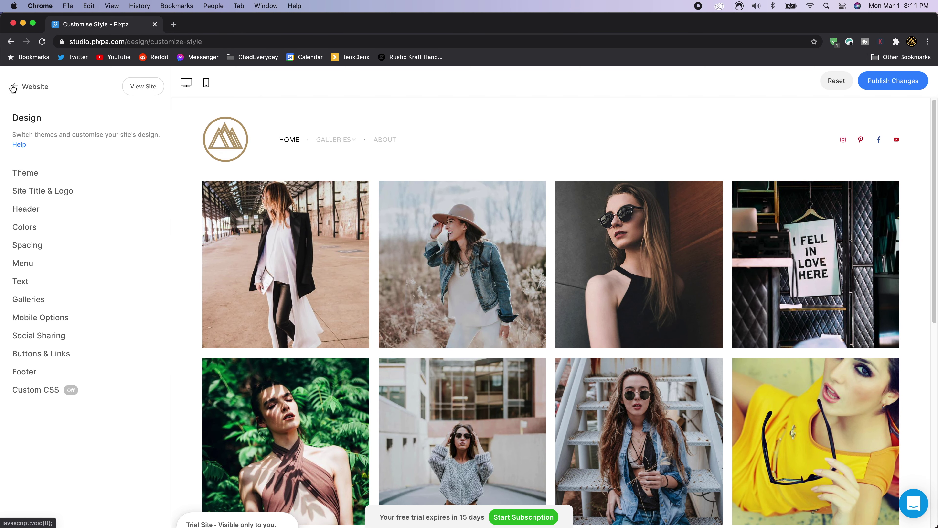
left_click(52, 355)
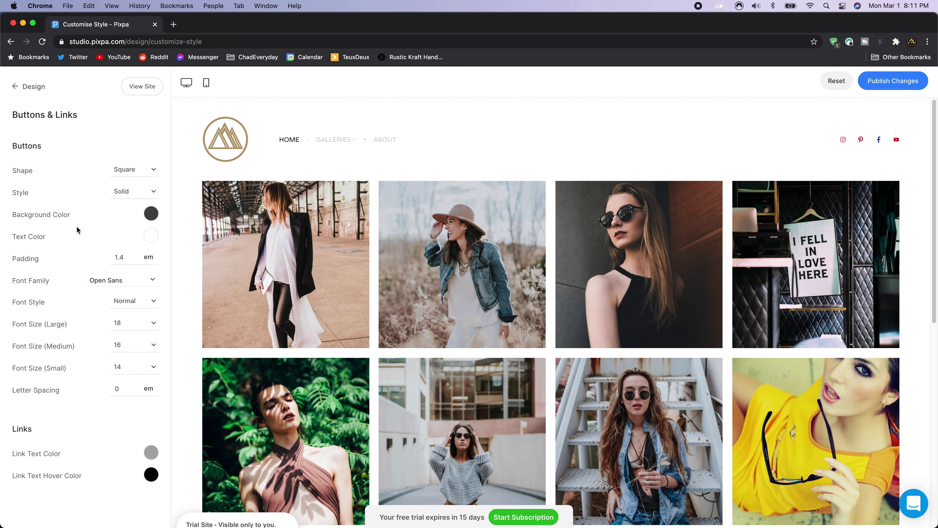
left_click(395, 140)
scroll(601, 300, "down", 5)
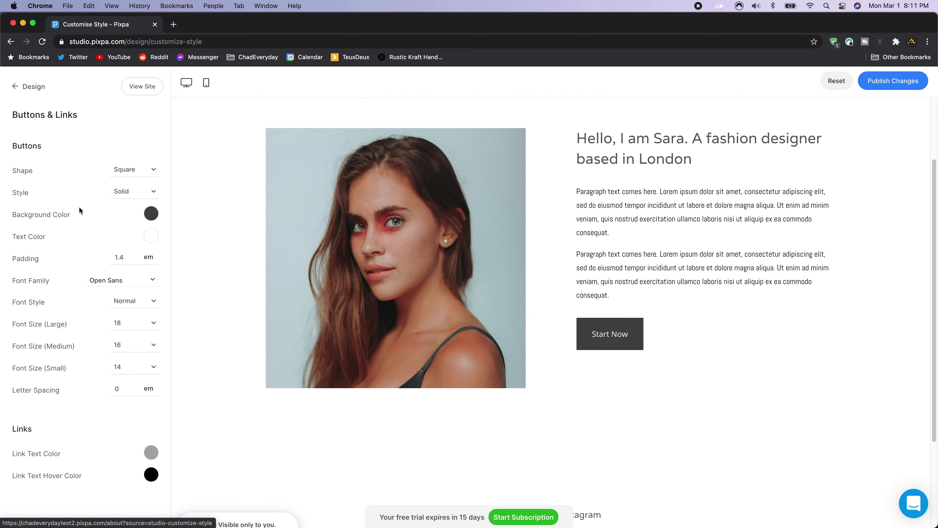
left_click(155, 217)
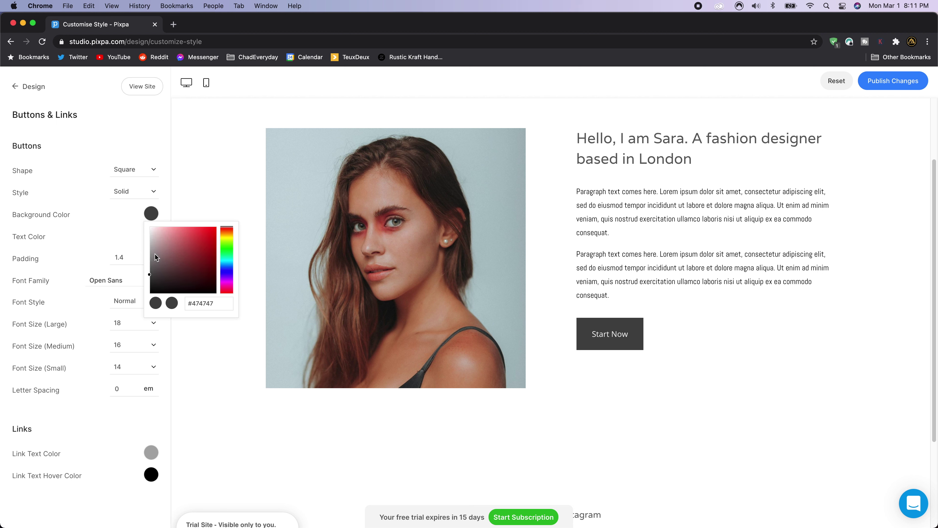
left_click_drag(176, 260, 213, 233)
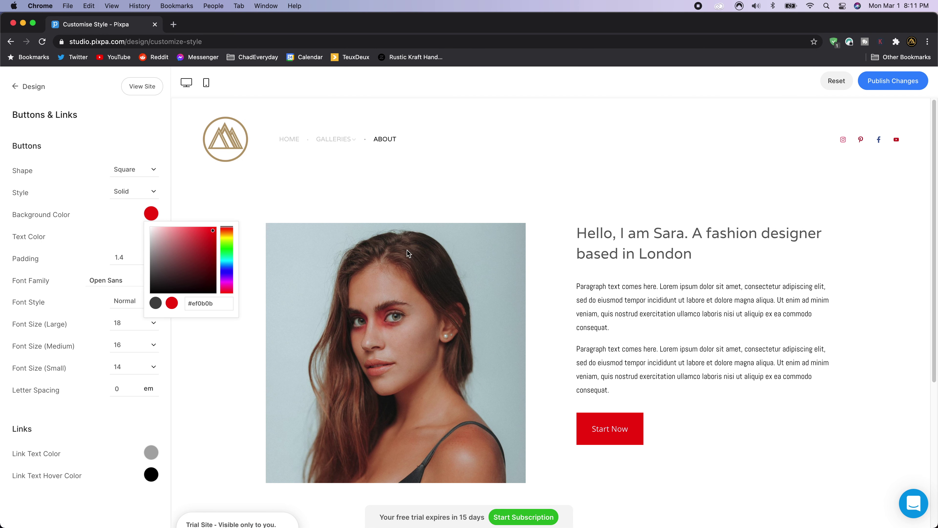
left_click(154, 211)
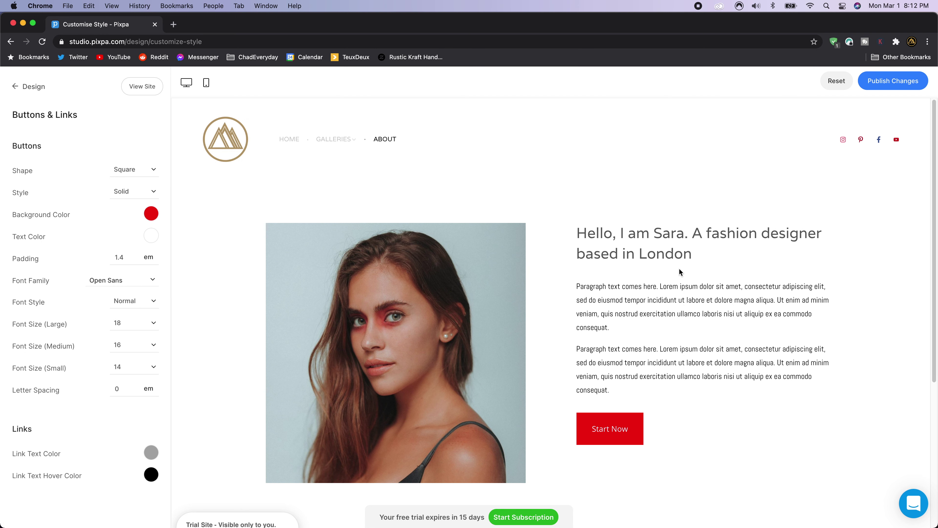
Leave the button settings, look over the home page preview, and open the Edit Website page.
left_click(18, 90)
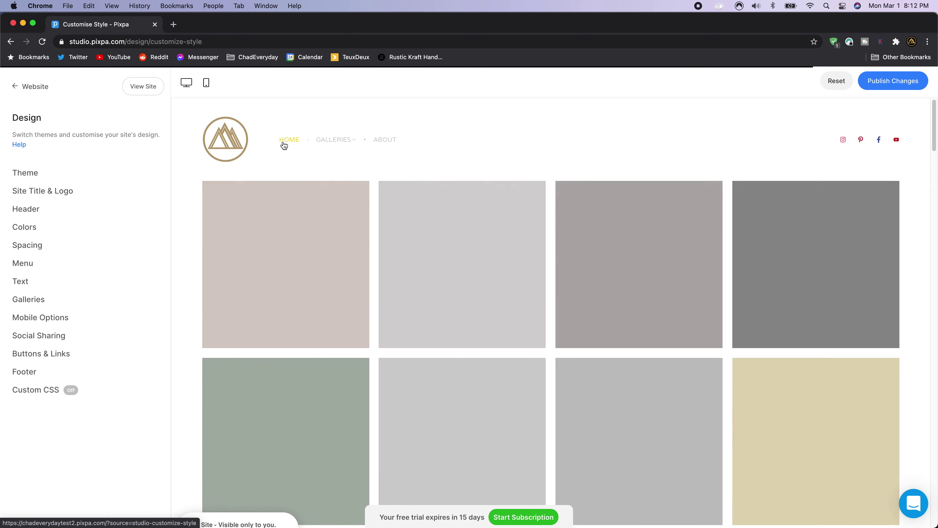
scroll(580, 142, "down", 10)
scroll(459, 259, "up", 10)
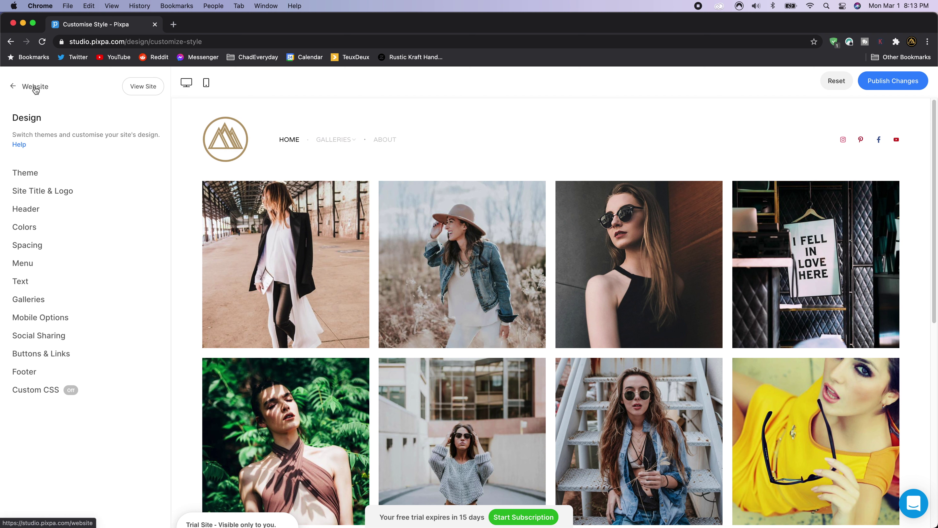
left_click(12, 89)
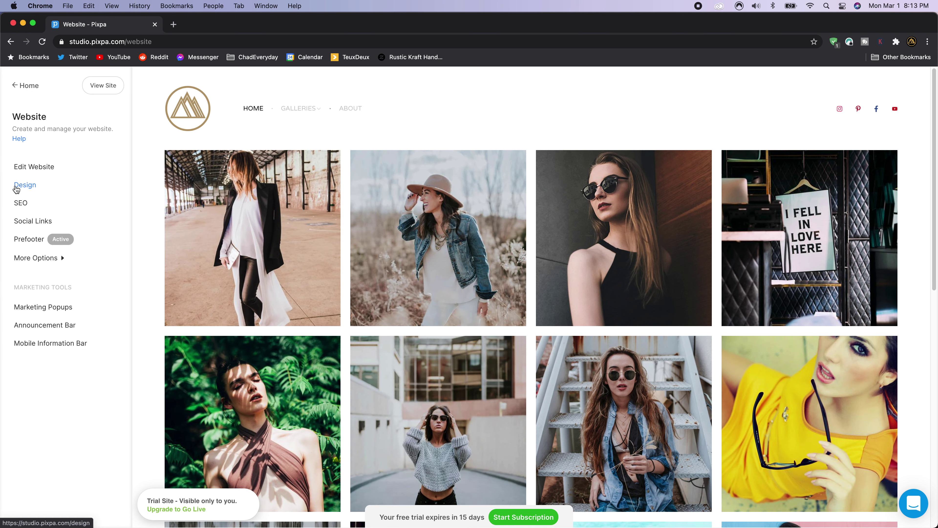
left_click(34, 166)
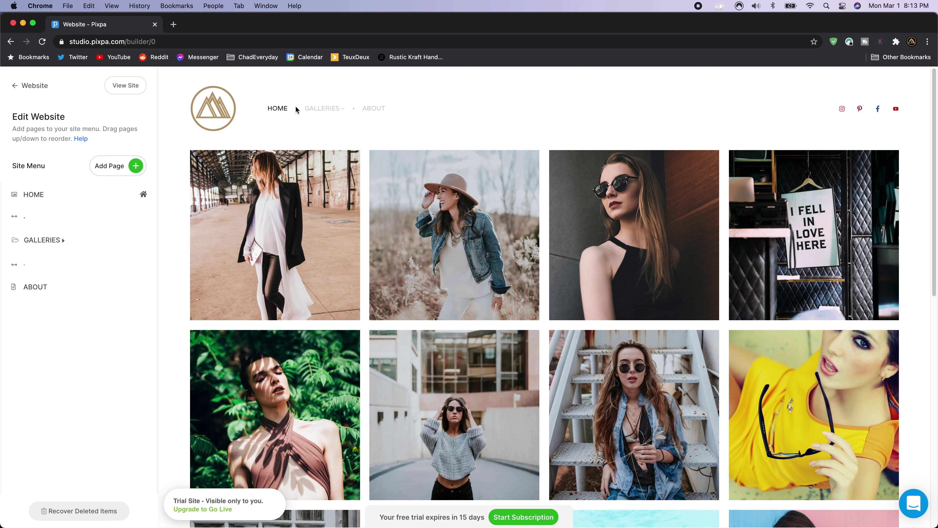
Check the options of the separator between HOME and GALLERIES in the site menu.
mouse_move(29, 220)
mouse_move(108, 220)
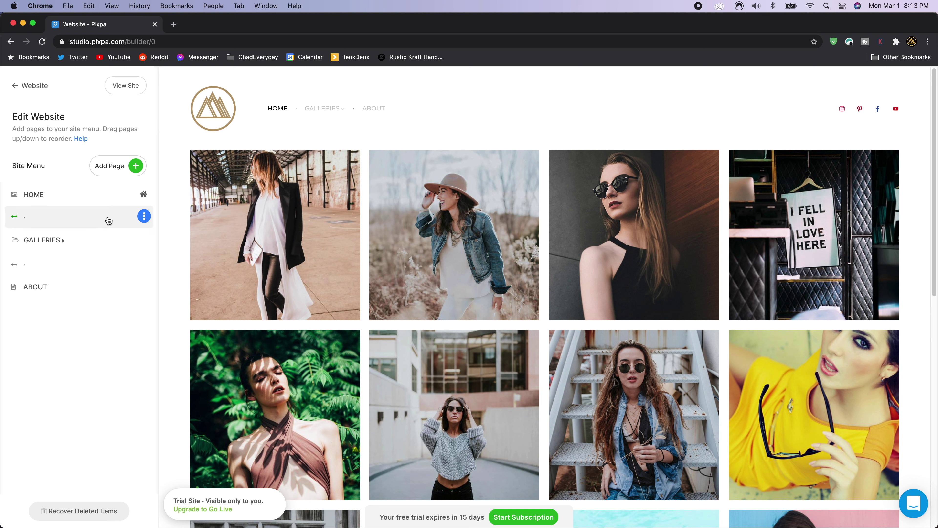
left_click(143, 218)
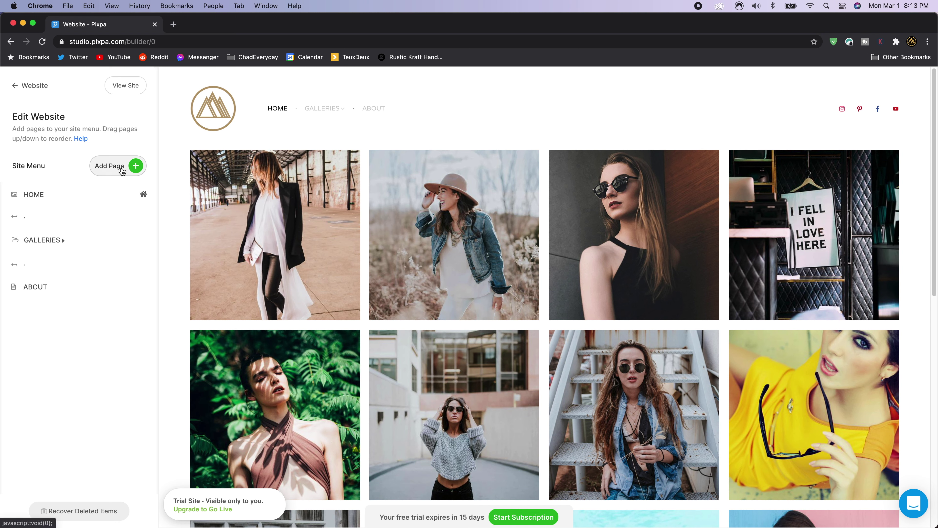
Add a new page named "Contact" to the site menu and continue to the page templates.
left_click(132, 169)
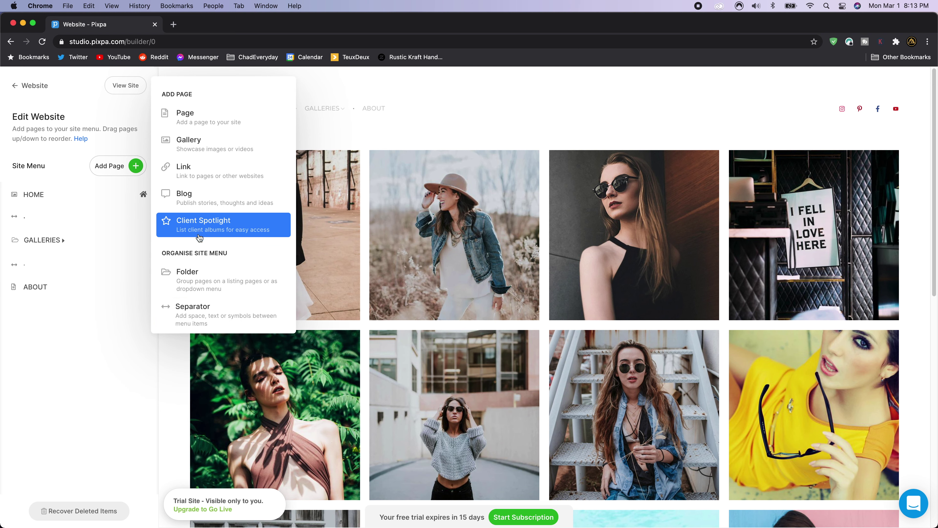
left_click(221, 117)
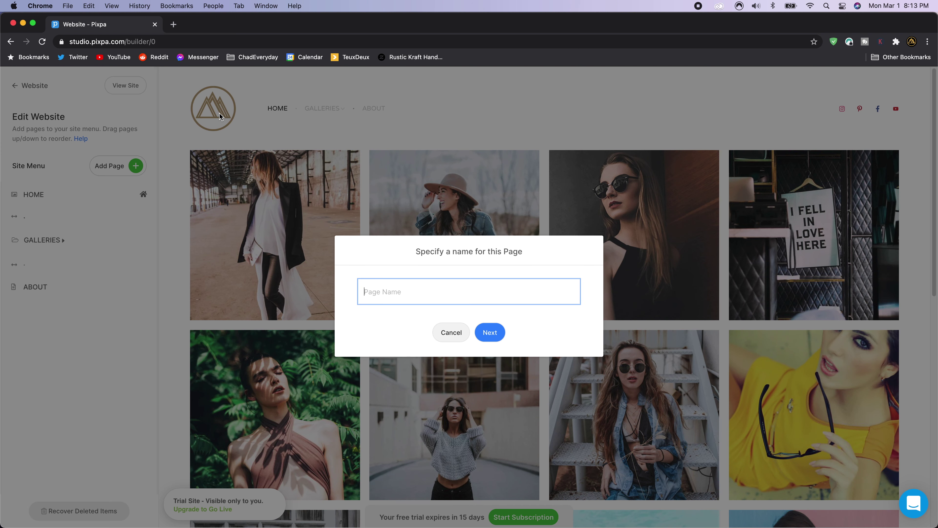
type("Contact")
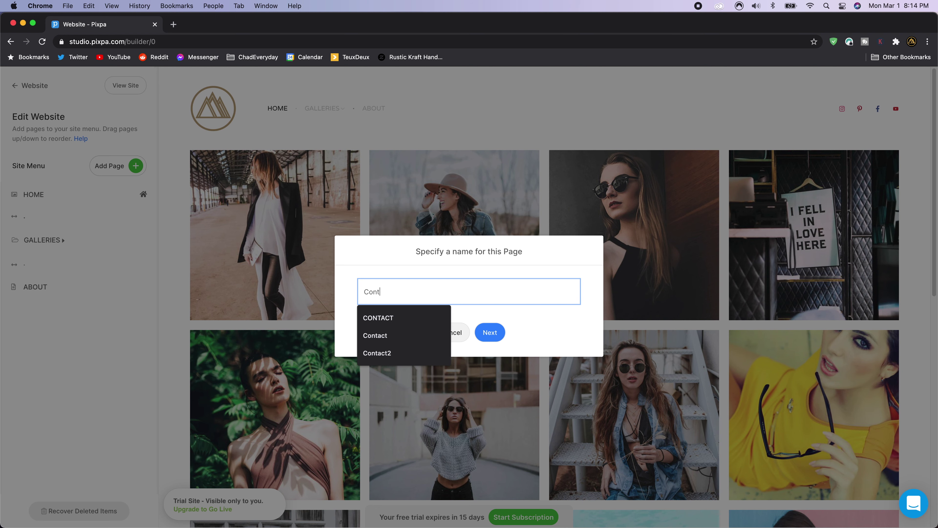
left_click(489, 332)
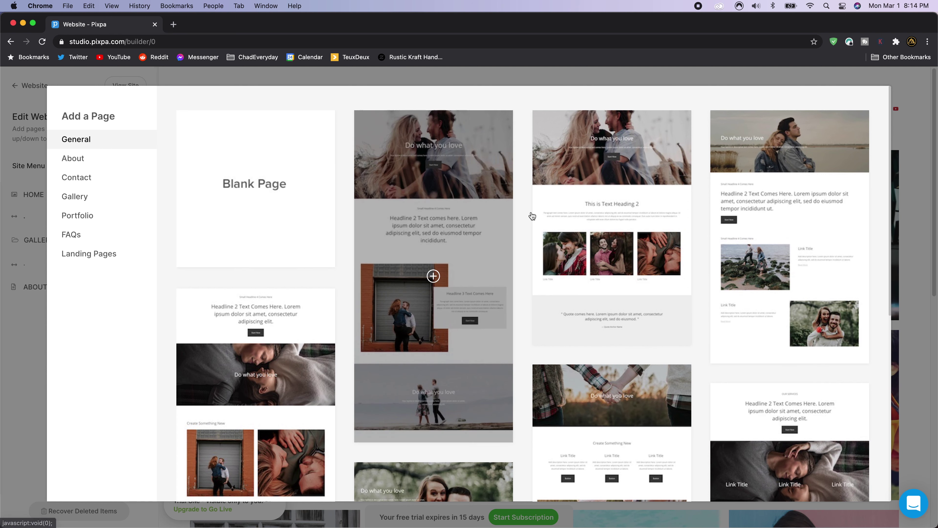
Browse the General and About templates, and create the page from the Contact template with the centered "Get in touch" heading and sunset photo.
scroll(647, 283, "down", 6)
scroll(661, 299, "down", 2)
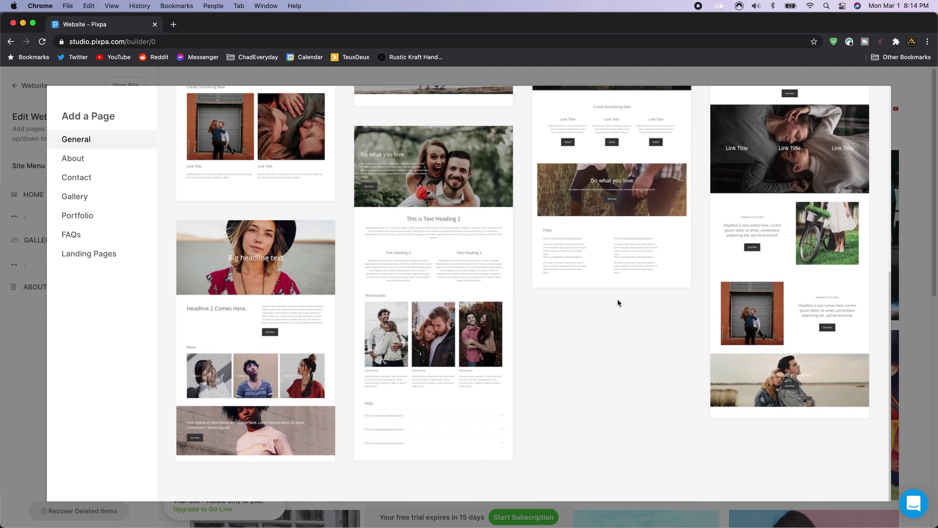
scroll(573, 356, "up", 8)
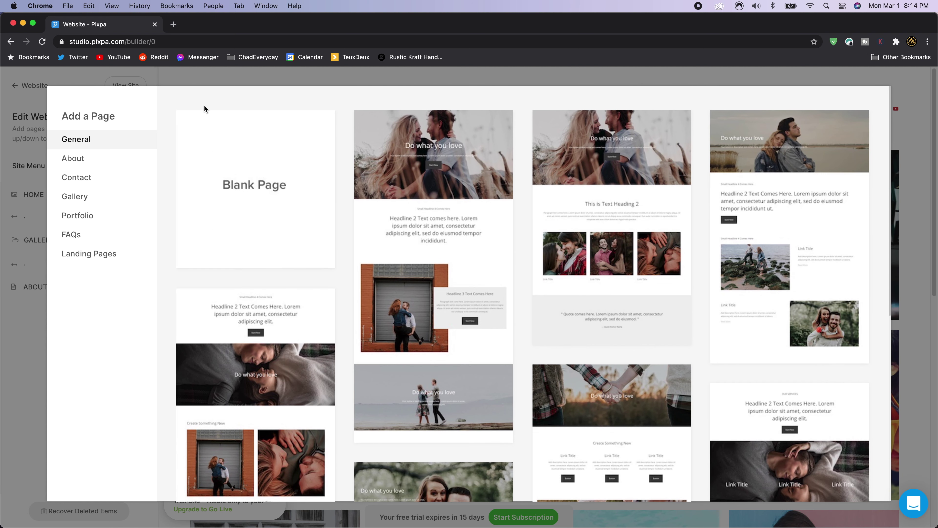
left_click(93, 163)
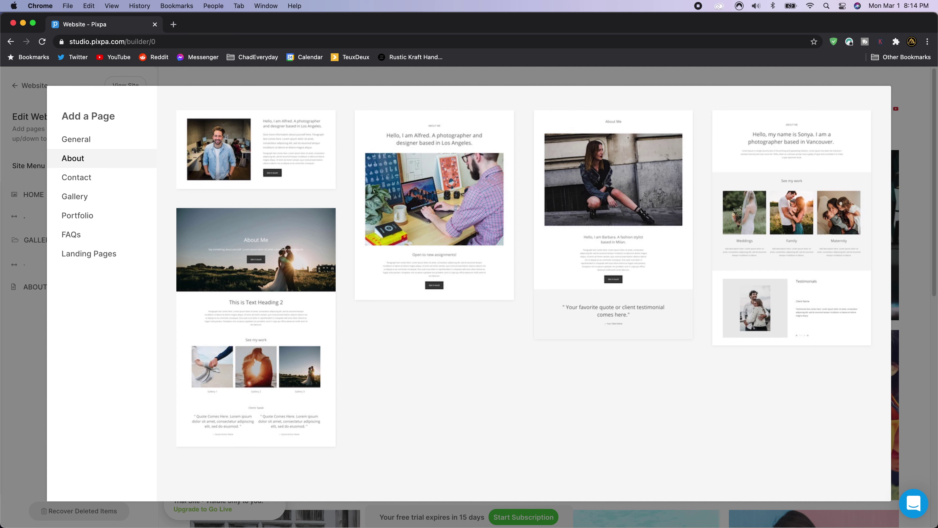
left_click(88, 178)
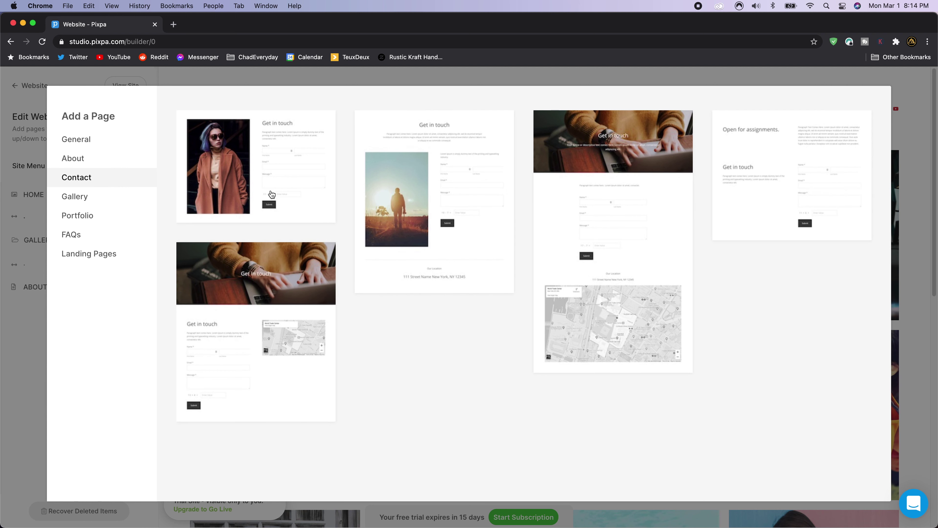
left_click(400, 158)
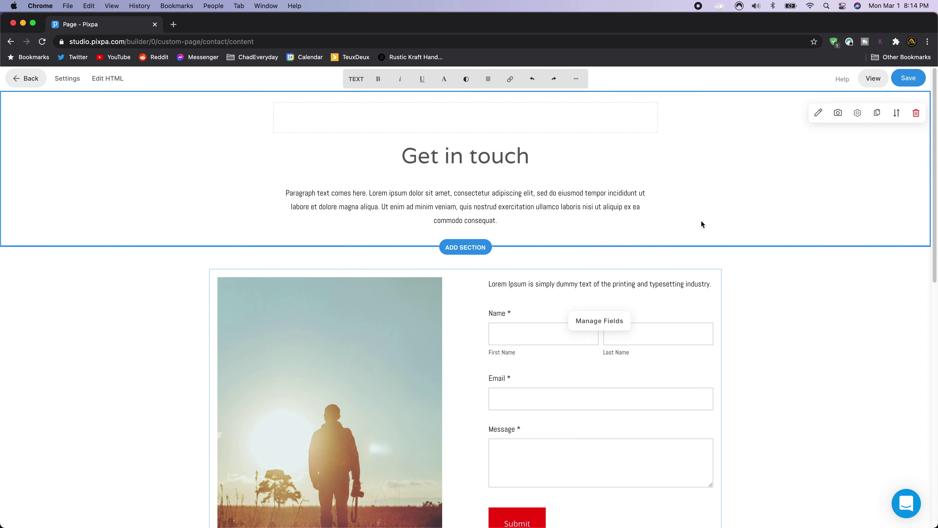
Look over the new Contact page's content and open its form's field management to examine the form fields and button options.
scroll(700, 220, "down", 10)
scroll(649, 266, "up", 10)
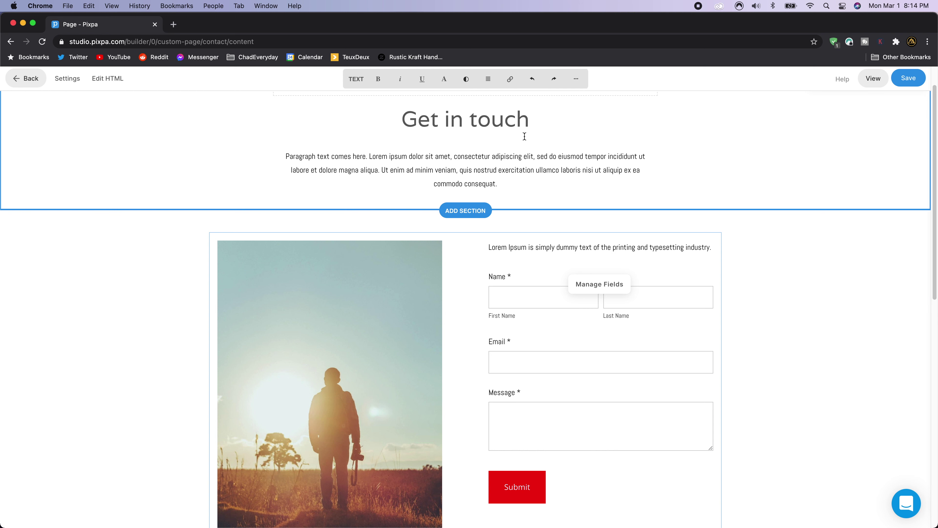
scroll(672, 186, "down", 6)
scroll(389, 168, "down", 5)
scroll(389, 191, "up", 12)
scroll(590, 308, "down", 2)
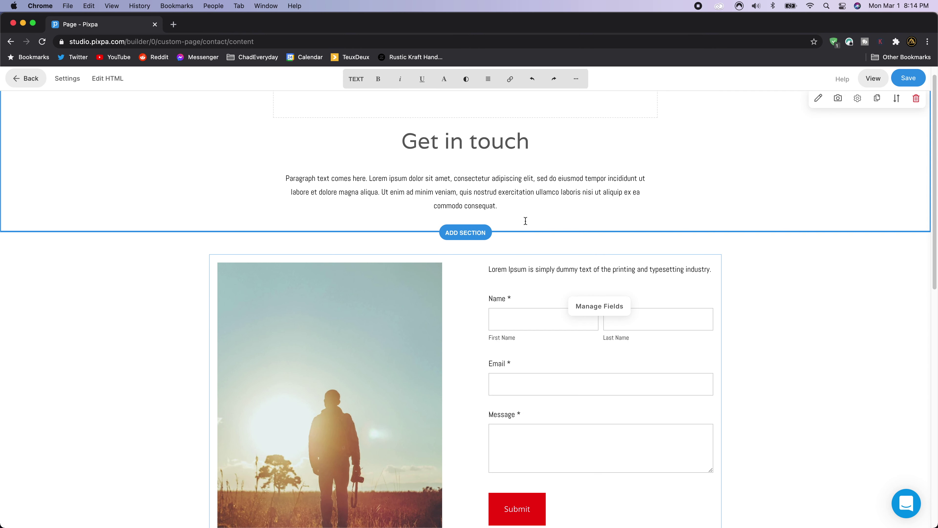
left_click(593, 273)
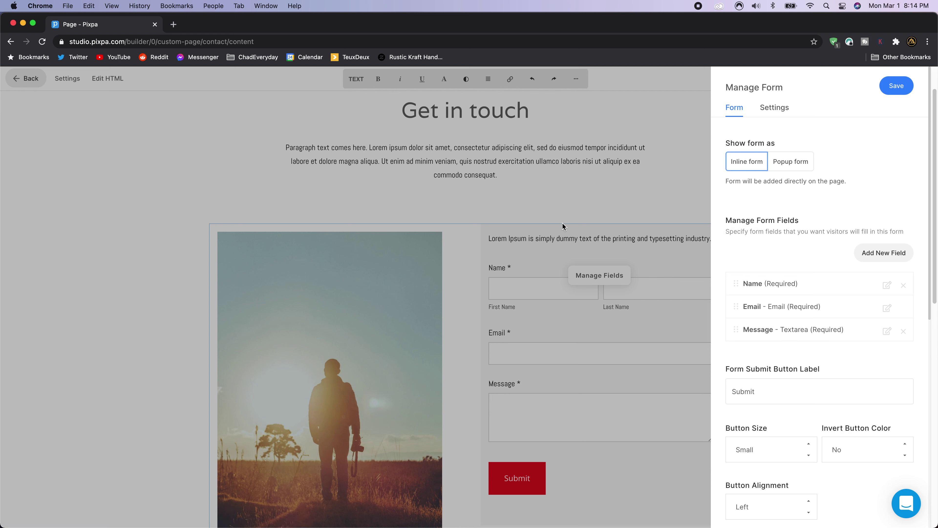
scroll(794, 256, "down", 2)
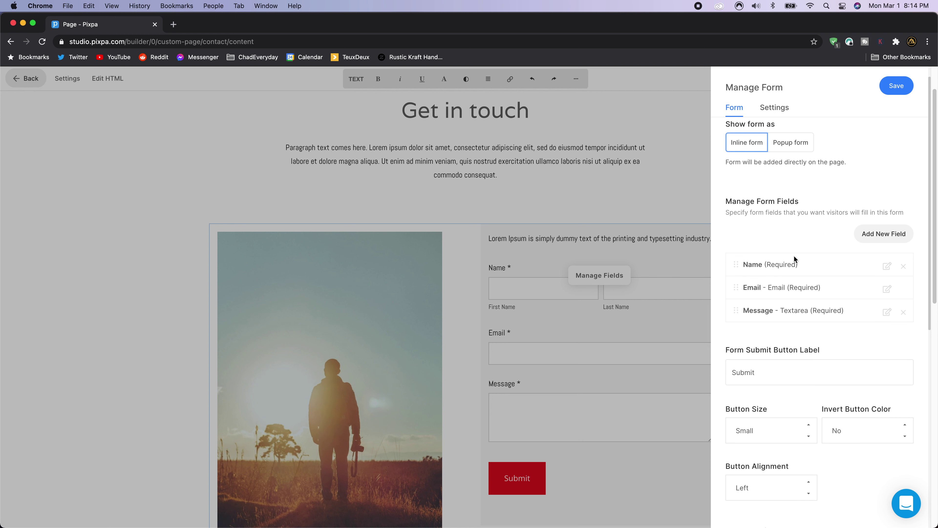